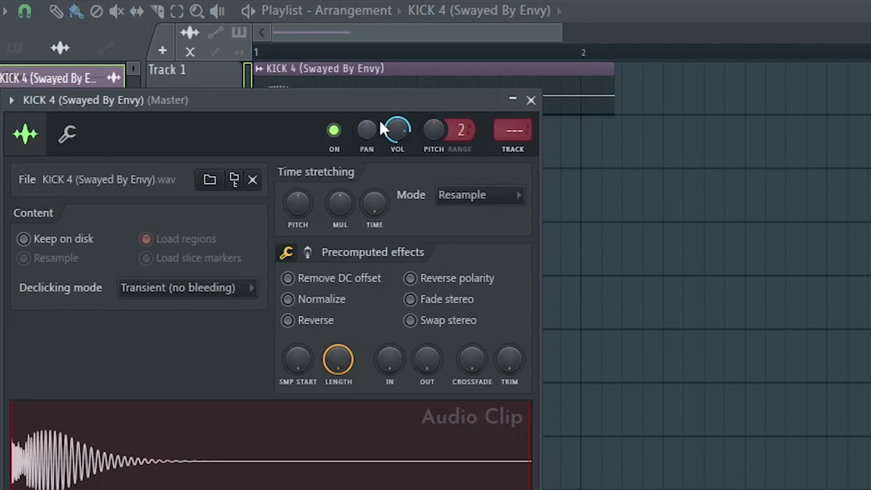
Normalize the KICK 4 sample and trim its Track 1 clip to one beat, checking it in playback
{"action": "left_click", "coordinate": [288, 299]}
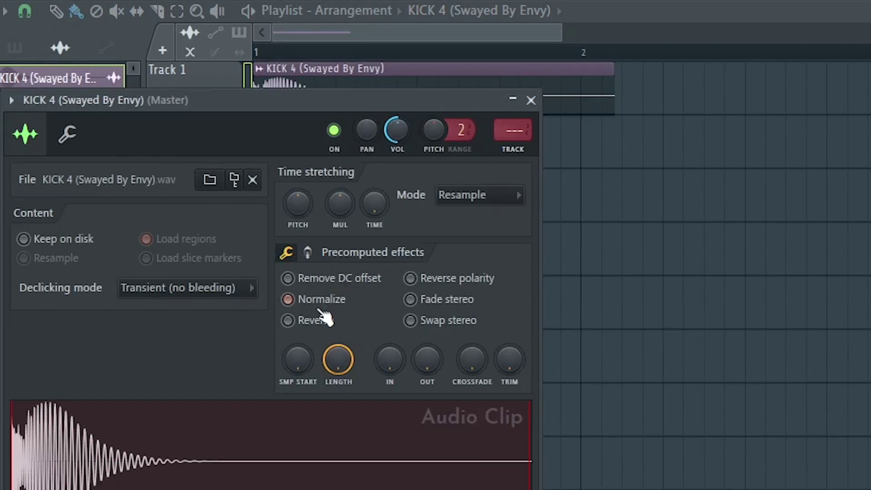
{"action": "left_click", "coordinate": [531, 100]}
{"action": "right_click", "coordinate": [133, 50]}
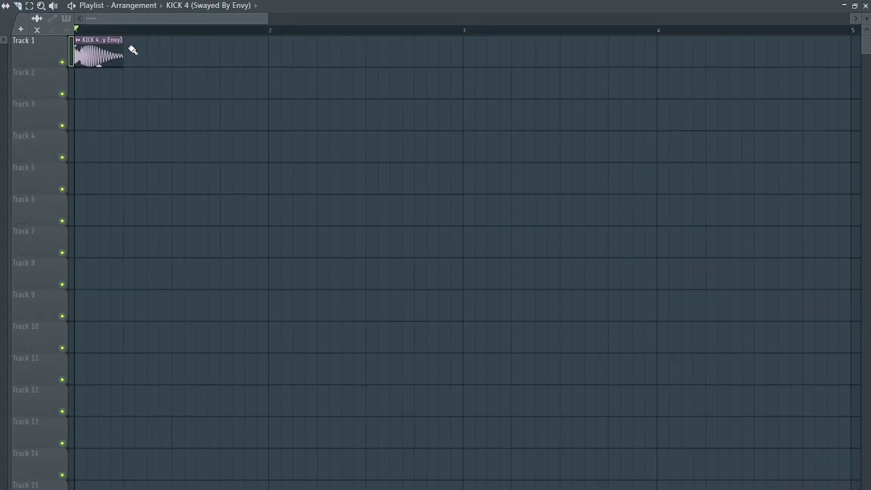
{"action": "key", "text": "space"}
{"action": "key", "text": "space"}
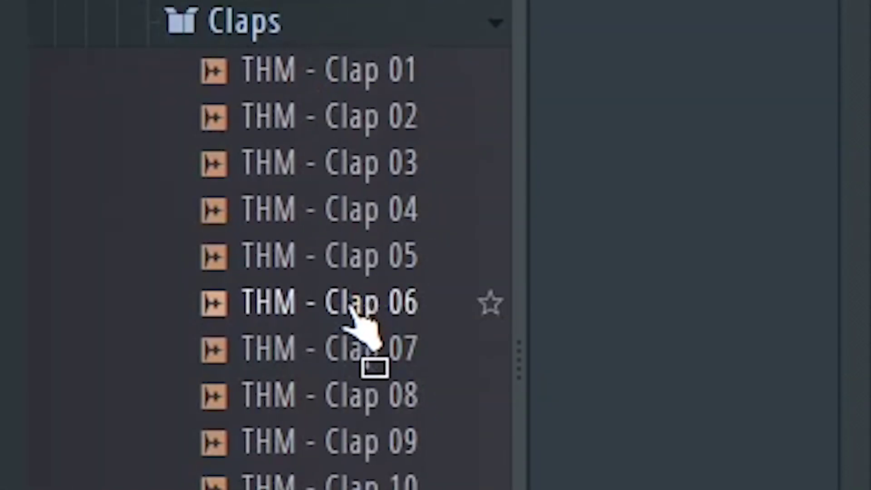
Add THM - Clap 06 to Track 2 on beat 2 of bar 1 and lower its sample volume during playback
{"action": "left_click_drag", "start_coordinate": [357, 313], "coordinate": [264, 290]}
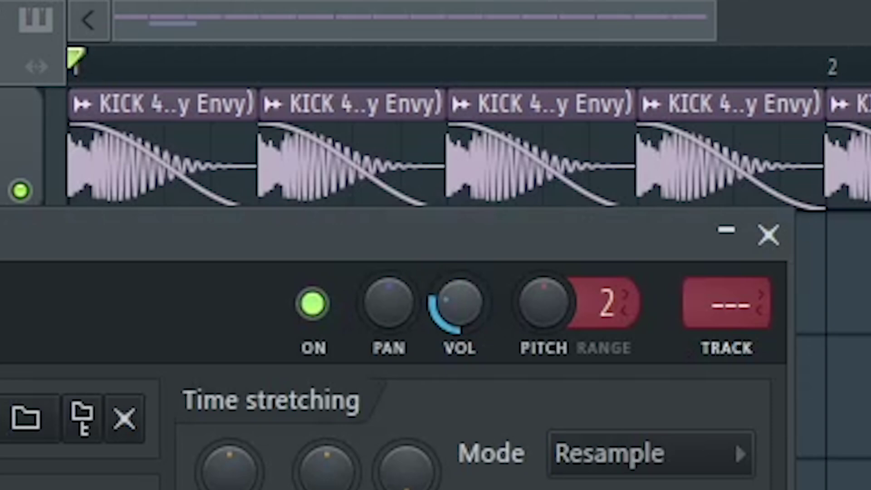
{"action": "key", "text": "space"}
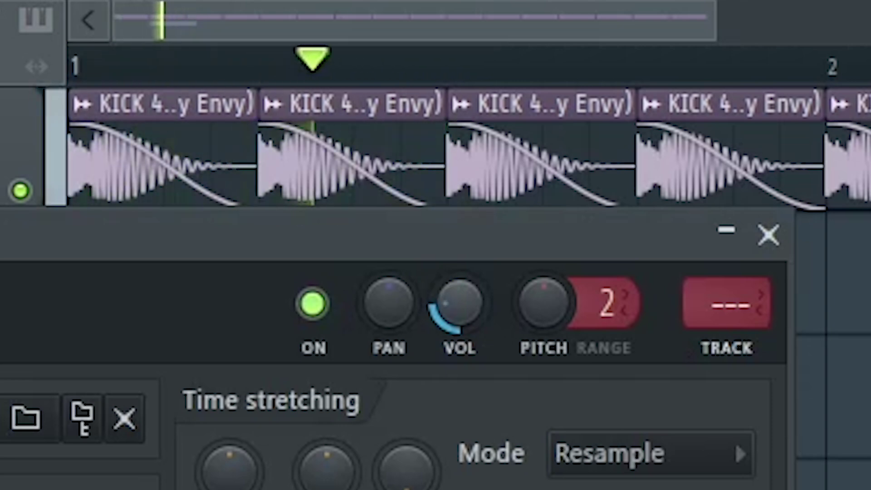
{"action": "key", "text": "space"}
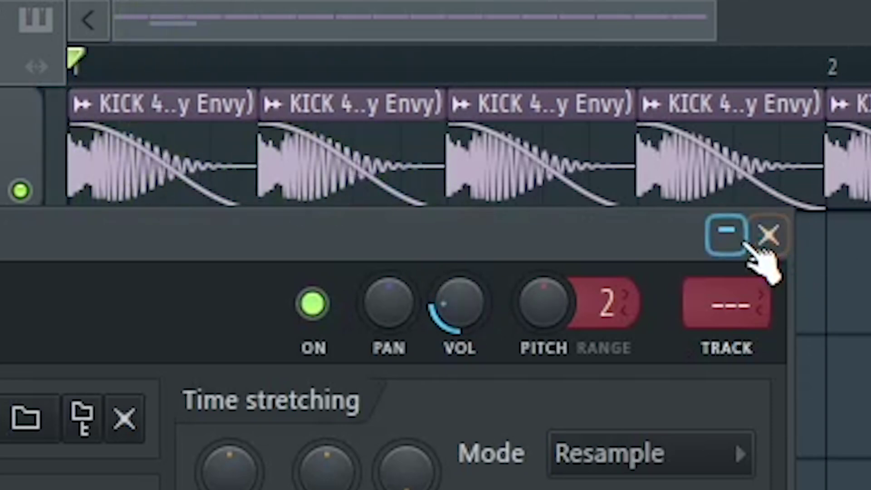
{"action": "left_click", "coordinate": [758, 241]}
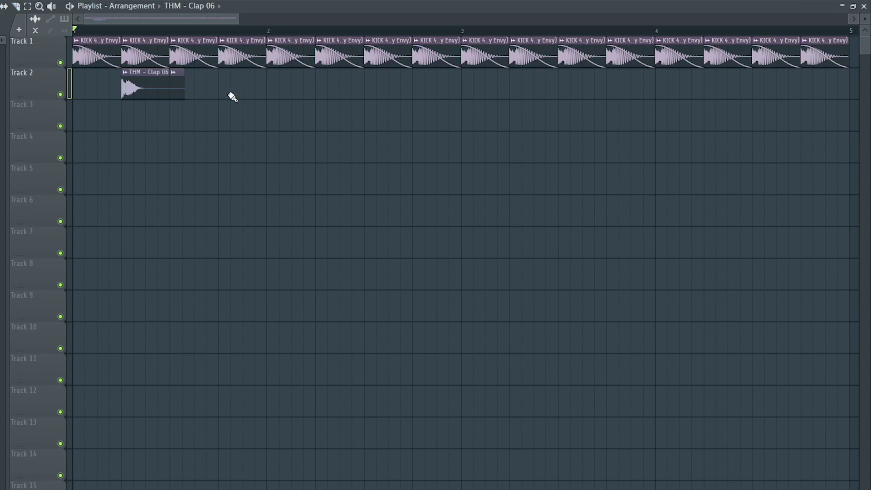
Repeat the one-beat Clap 06 clip on beats 2 and 4 of every bar through bar 4
{"action": "key", "text": "ctrl+b"}
{"action": "key", "text": "ctrl+b"}
{"action": "key", "text": "ctrl+b"}
{"action": "key", "text": "ctrl+b"}
{"action": "key", "text": "ctrl+b"}
{"action": "key", "text": "ctrl+b"}
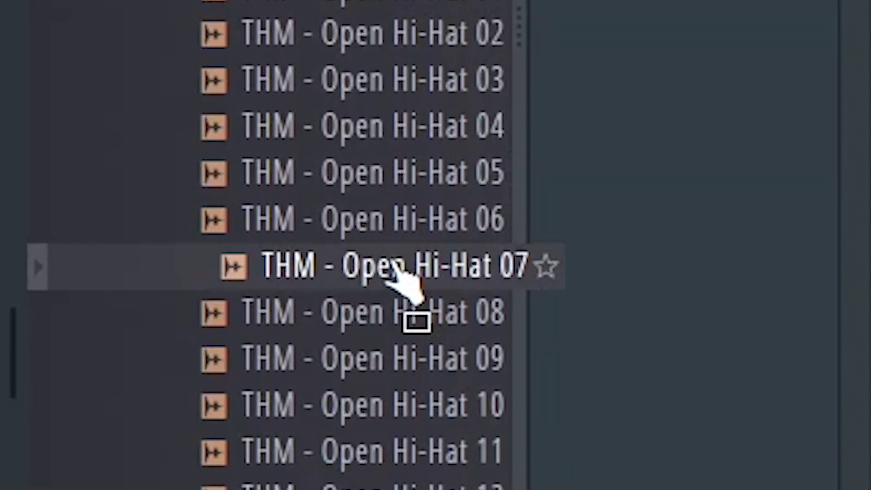
Add THM - Open Hi-Hat 07 to Track 3 at reduced volume and repeat it on every offbeat through bar 4
{"action": "left_click_drag", "start_coordinate": [392, 263], "coordinate": [187, 388]}
{"action": "double_click", "coordinate": [334, 394]}
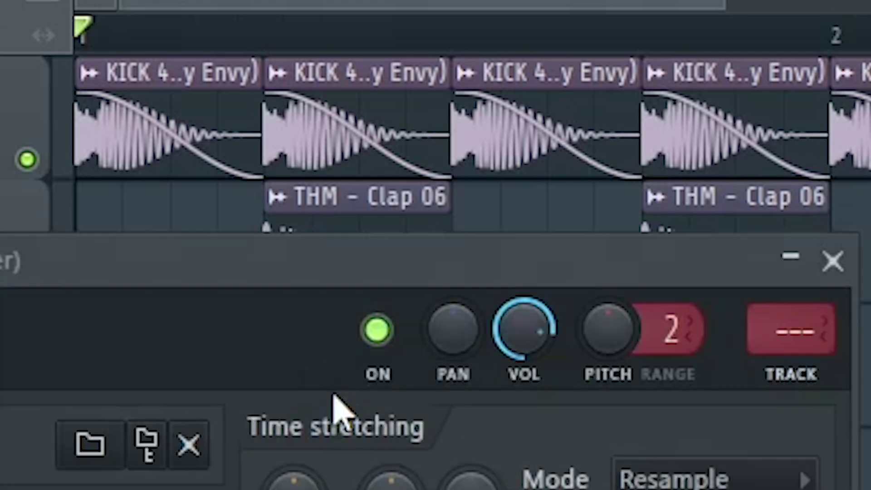
{"action": "key", "text": "space"}
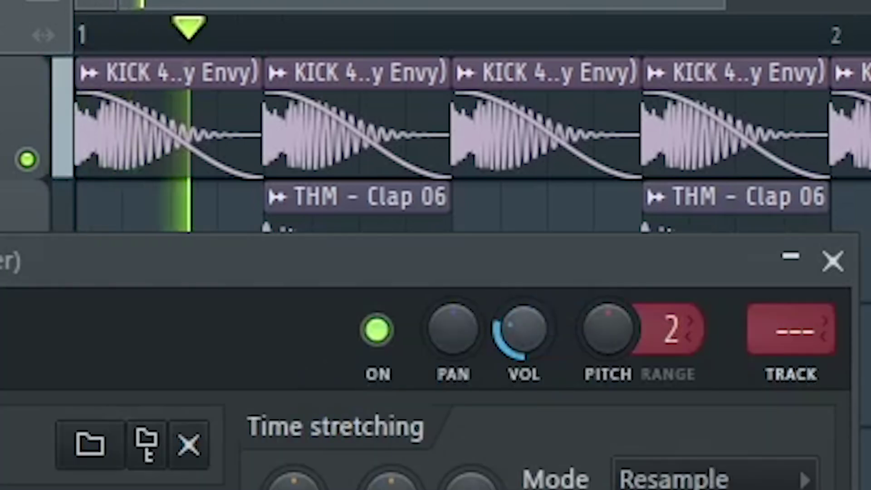
{"action": "key", "text": "space"}
{"action": "key", "text": "space"}
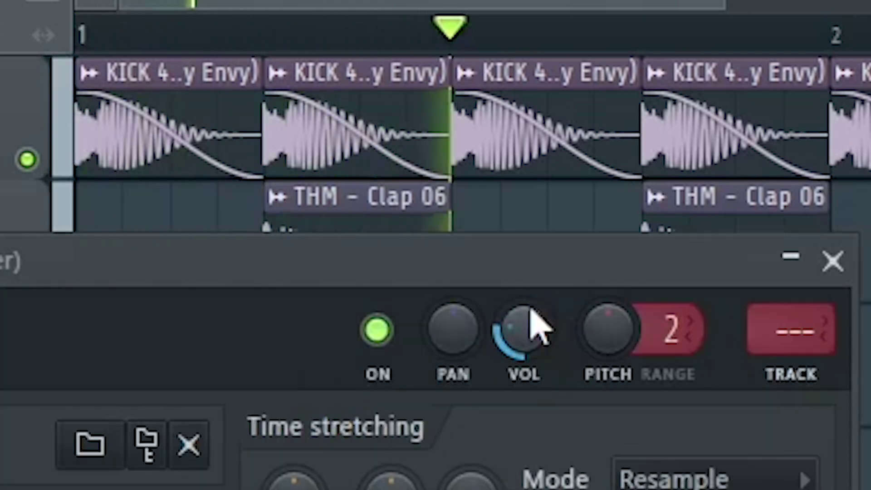
{"action": "key", "text": "space"}
{"action": "left_click", "coordinate": [836, 262]}
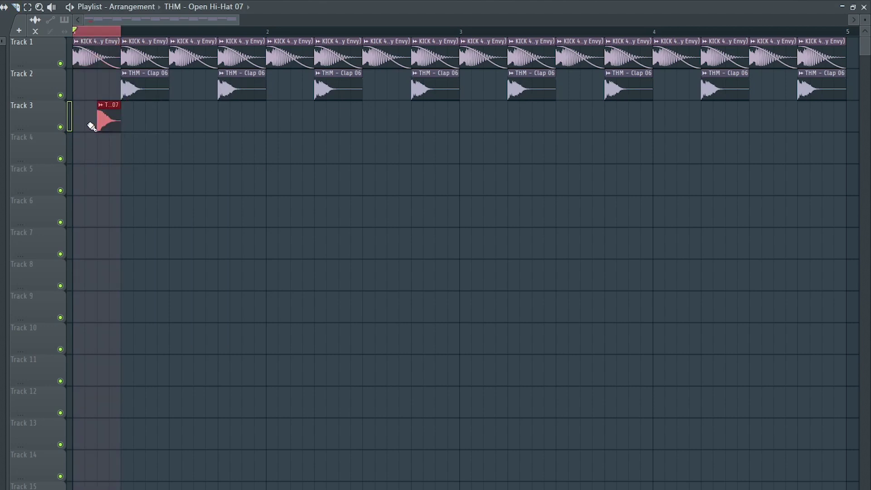
{"action": "left_click_drag", "start_coordinate": [91, 126], "coordinate": [835, 120]}
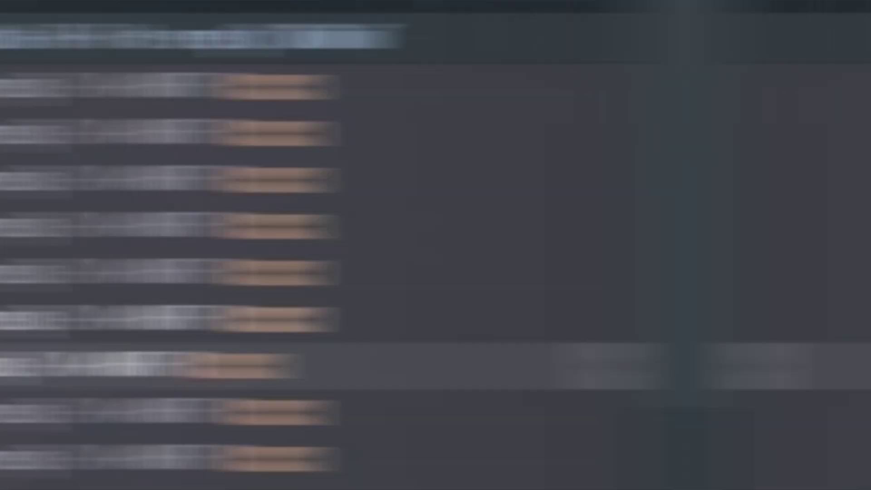
Add THM - Open Hi-Hat 05 to Track 4, one step after beat 3 of bar 1, and lower its volume while auditioning
{"action": "left_click_drag", "start_coordinate": [409, 273], "coordinate": [504, 433]}
{"action": "double_click", "coordinate": [597, 414]}
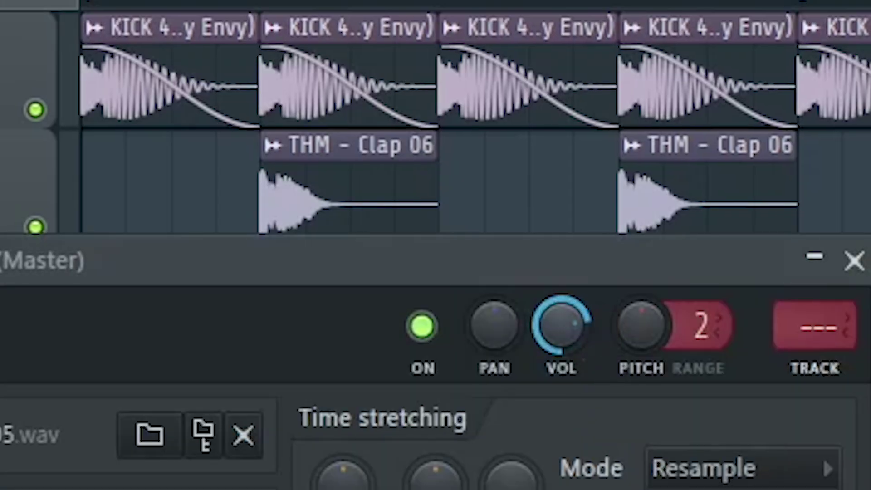
{"action": "left_click_drag", "start_coordinate": [562, 326], "coordinate": [562, 409]}
{"action": "key", "text": "space"}
{"action": "key", "text": "space"}
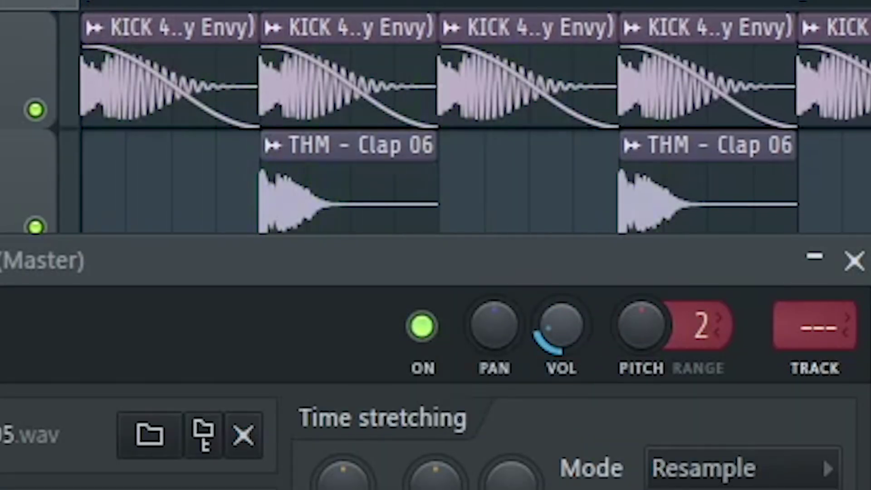
{"action": "left_click_drag", "start_coordinate": [562, 326], "coordinate": [562, 335]}
{"action": "key", "text": "space"}
{"action": "key", "text": "space"}
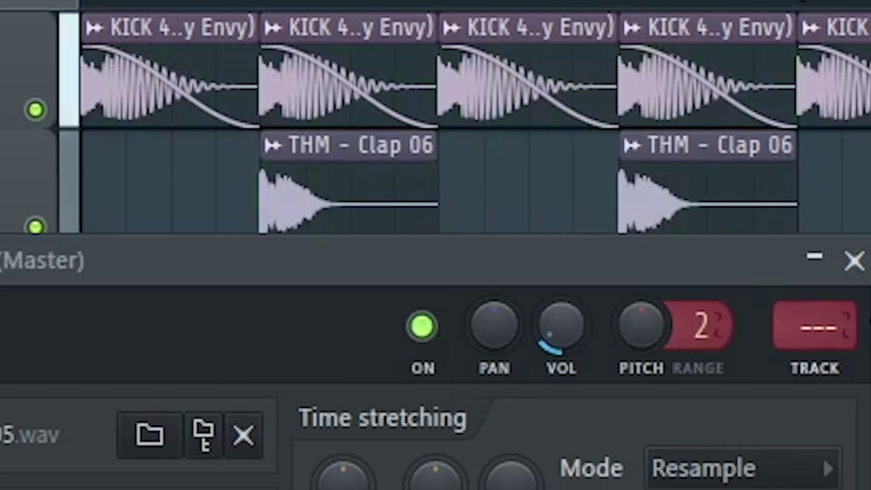
{"action": "left_click", "coordinate": [855, 261]}
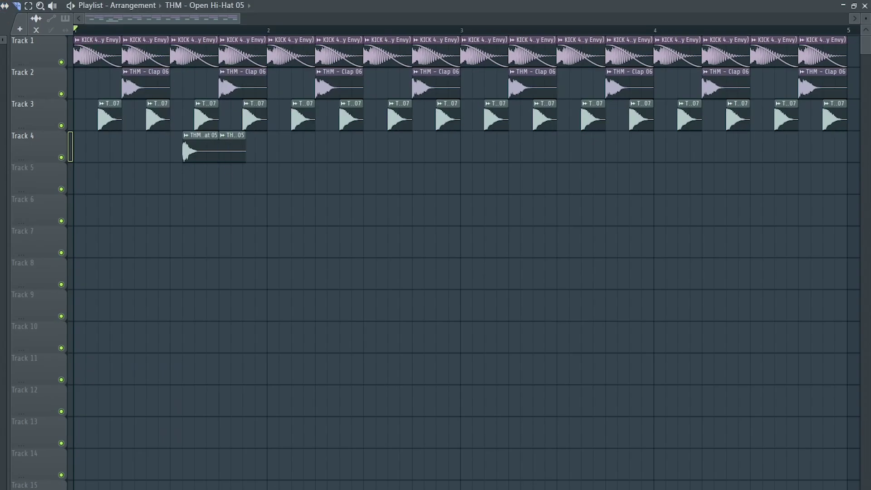
Cut the Open Hi-Hat 05 clip off at beat 4 and repeat it once per bar through bar 4
{"action": "right_click", "coordinate": [242, 152]}
{"action": "left_click_drag", "start_coordinate": [75, 30], "coordinate": [267, 69]}
{"action": "left_click", "coordinate": [197, 79], "text": "ctrl"}
{"action": "left_click_drag", "start_coordinate": [248, 182], "coordinate": [160, 149]}
{"action": "key", "text": "ctrl+b"}
{"action": "key", "text": "ctrl+b"}
{"action": "key", "text": "ctrl+b"}
{"action": "left_click_drag", "start_coordinate": [845, 30], "coordinate": [654, 31]}
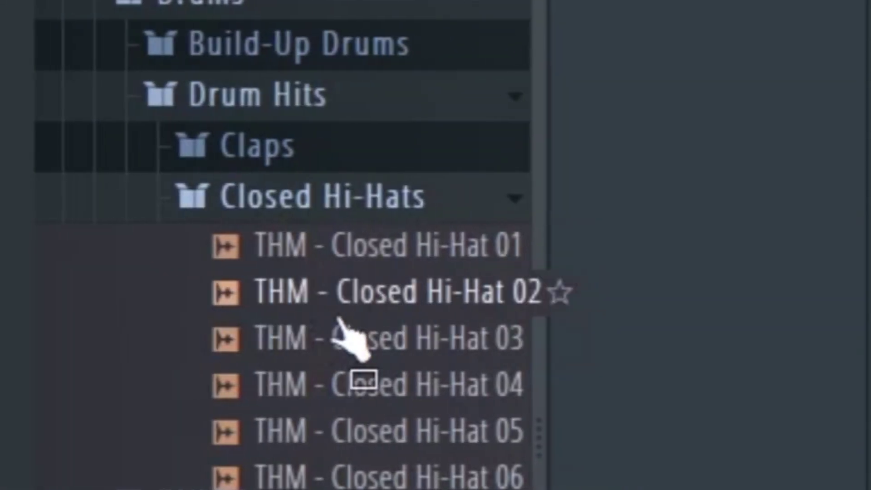
Add THM - Closed Hi-Hat 02 to Track 5 at a low volume and repeat it on every step through bar 4
{"action": "left_click_drag", "start_coordinate": [331, 315], "coordinate": [160, 467]}
{"action": "double_click", "coordinate": [249, 452]}
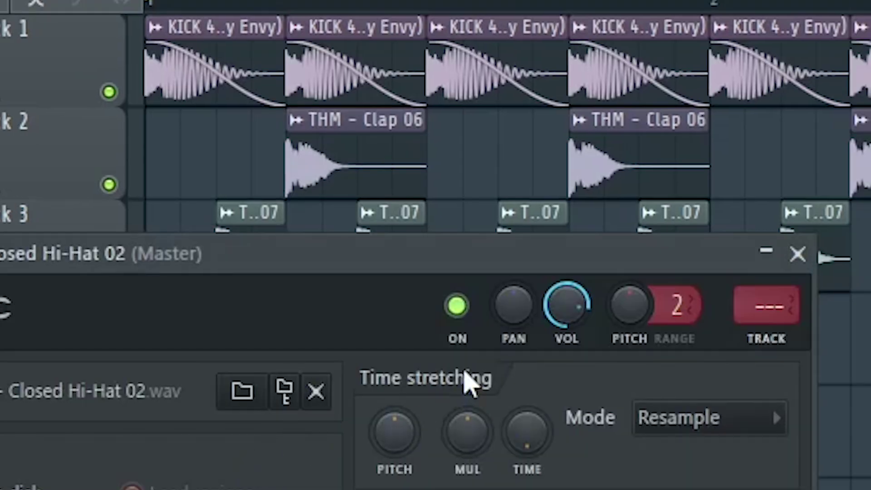
{"action": "left_click_drag", "start_coordinate": [563, 338], "coordinate": [560, 369]}
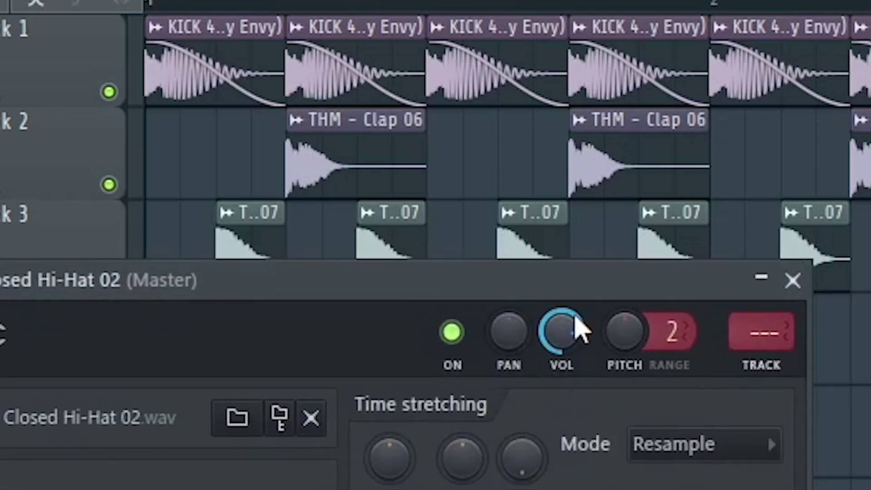
{"action": "key", "text": "space"}
{"action": "key", "text": "space"}
{"action": "left_click_drag", "start_coordinate": [561, 332], "coordinate": [562, 339]}
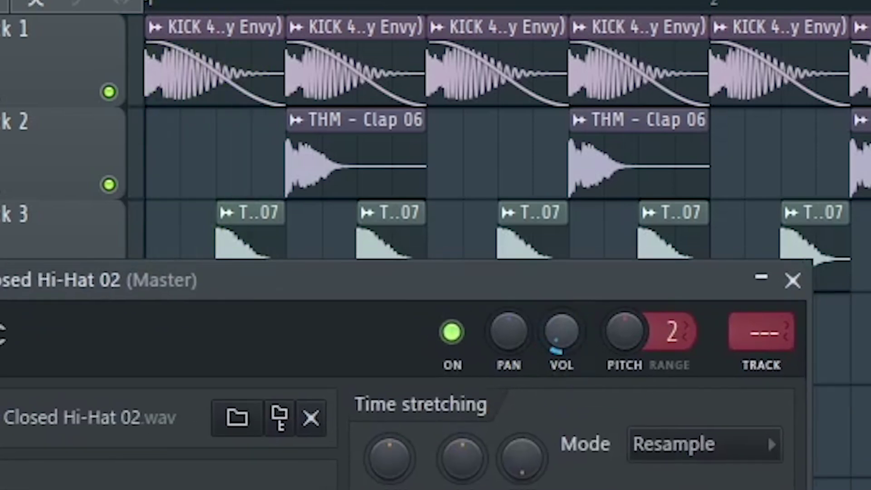
{"action": "key", "text": "space"}
{"action": "key", "text": "space"}
{"action": "left_click", "coordinate": [794, 280]}
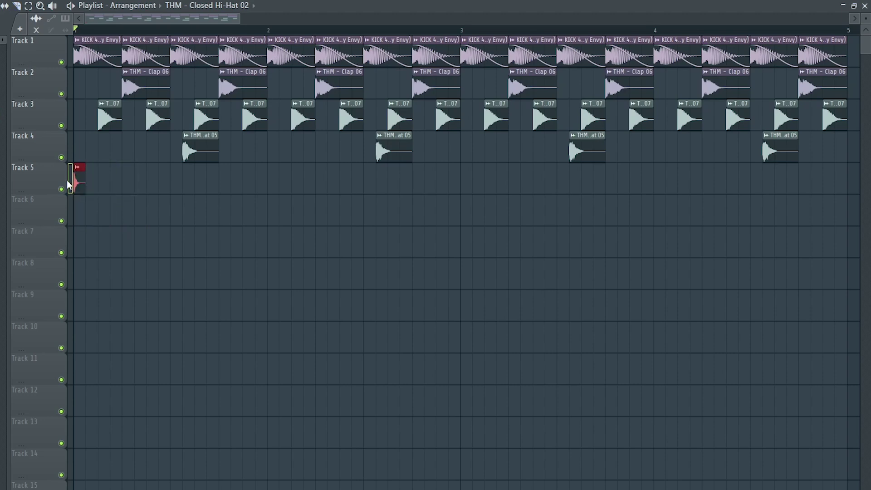
{"action": "key", "text": "ctrl+b"}
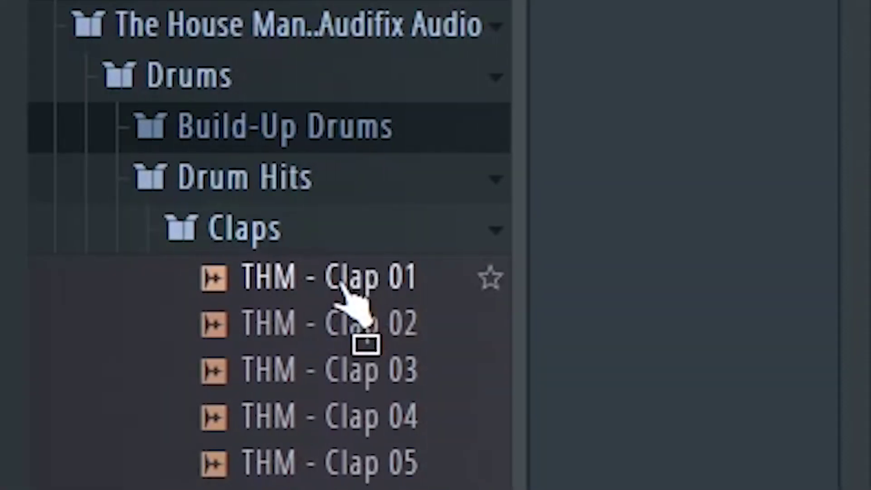
Add THM - Clap 01 to Track 6 on beat 3 of bar 1 and lower its volume, checking it in playback
{"action": "left_click", "coordinate": [343, 286]}
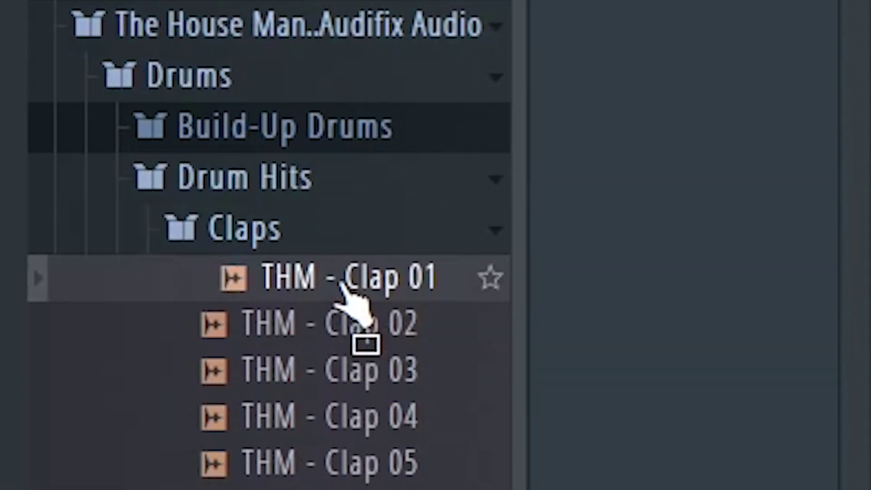
{"action": "left_click_drag", "start_coordinate": [342, 285], "coordinate": [187, 212]}
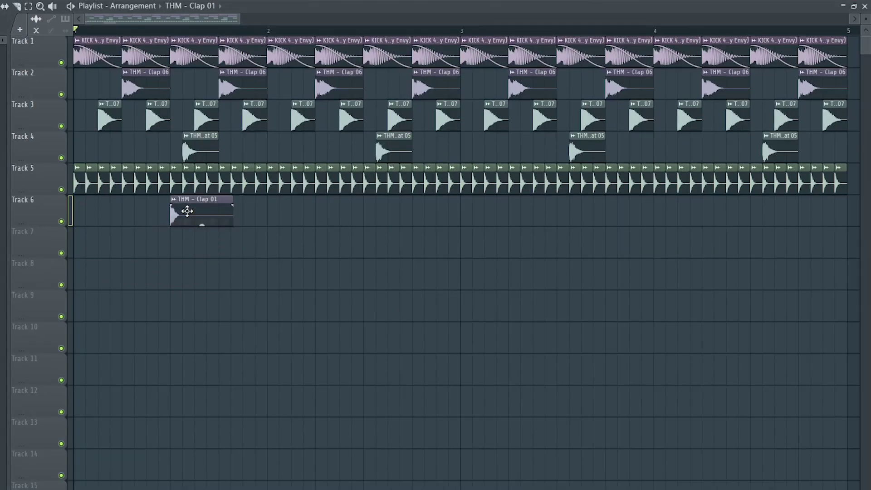
{"action": "double_click", "coordinate": [187, 211]}
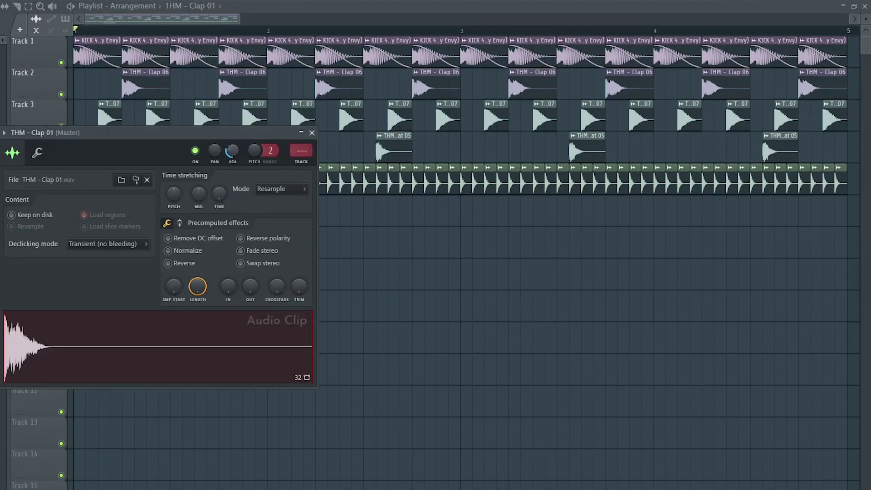
{"action": "key", "text": "space"}
{"action": "key", "text": "space"}
{"action": "left_click", "coordinate": [312, 133]}
Shorten the Clap 01 clip and place two more copies after it in bar 1, each three steps apart
{"action": "left_click_drag", "start_coordinate": [234, 203], "coordinate": [200, 202]}
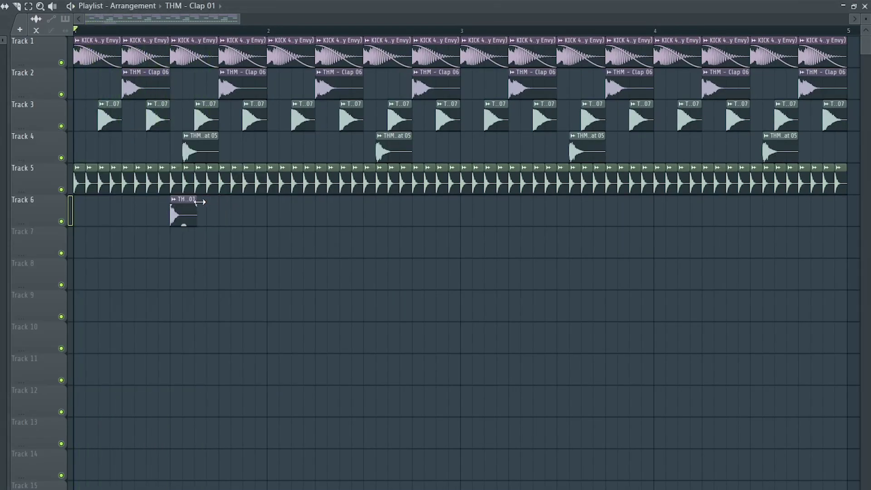
{"action": "key", "text": "space"}
{"action": "left_click", "coordinate": [250, 218]}
{"action": "key", "text": "space"}
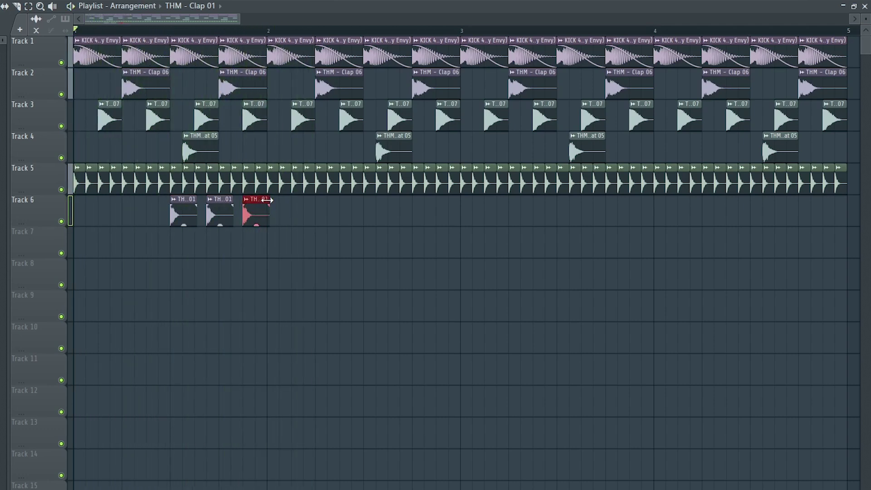
Repeat the three-hit Clap 01 pattern from bar 1 in bars 2, 3 and 4 of Track 6
{"action": "left_click_drag", "start_coordinate": [268, 31], "coordinate": [76, 31]}
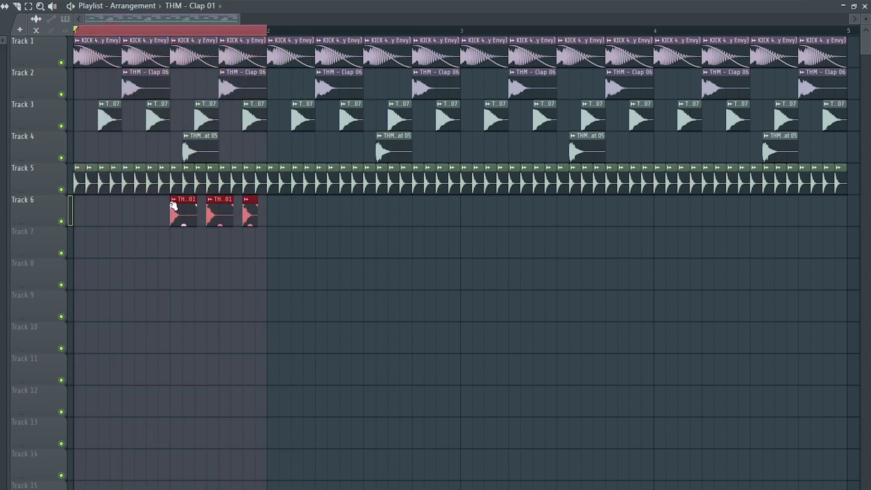
{"action": "key", "text": "ctrl+b"}
{"action": "key", "text": "ctrl+b"}
{"action": "key", "text": "ctrl+b"}
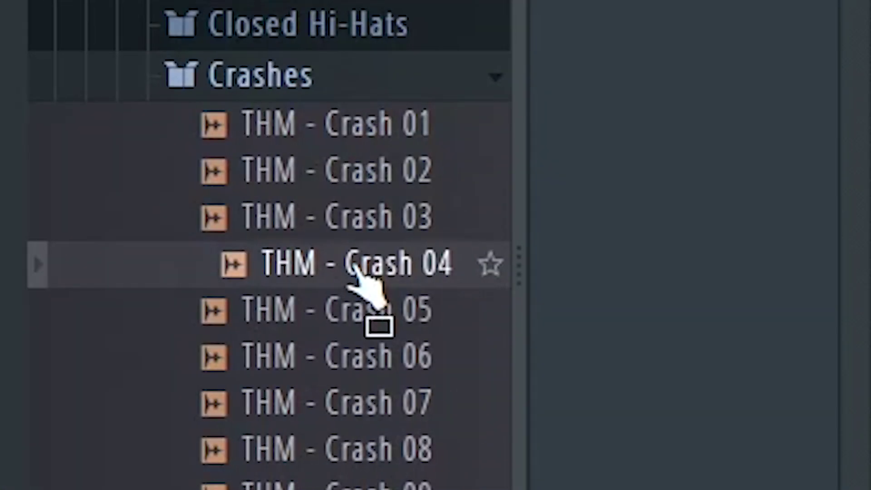
Add THM - Crash 04 at the start of Track 7 and open its sample settings
{"action": "left_click_drag", "start_coordinate": [356, 272], "coordinate": [78, 245]}
{"action": "double_click", "coordinate": [191, 243]}
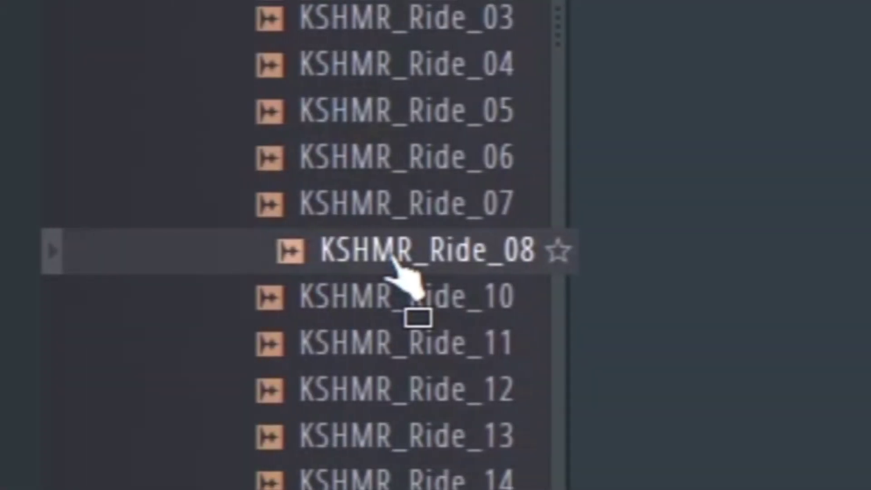
Add KSHMR_Ride_08 at the start of Track 7, above the crash, and lower its sample volume
{"action": "left_click_drag", "start_coordinate": [409, 288], "coordinate": [79, 238]}
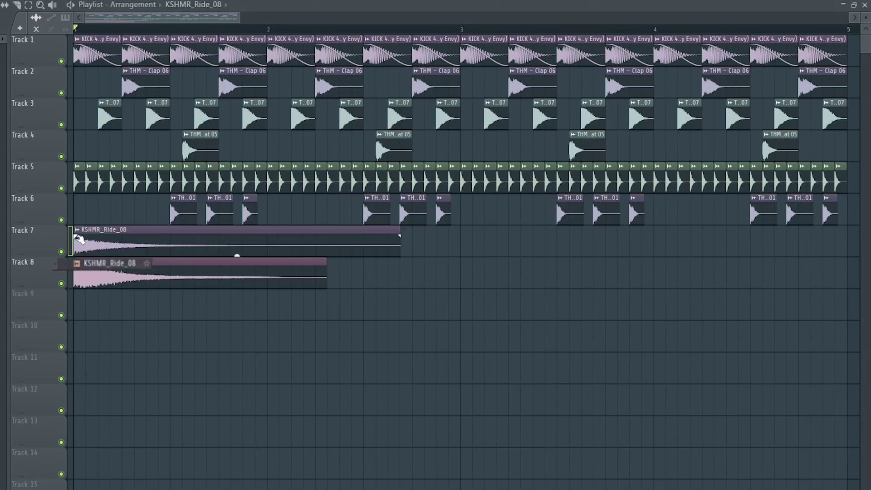
{"action": "double_click", "coordinate": [152, 243]}
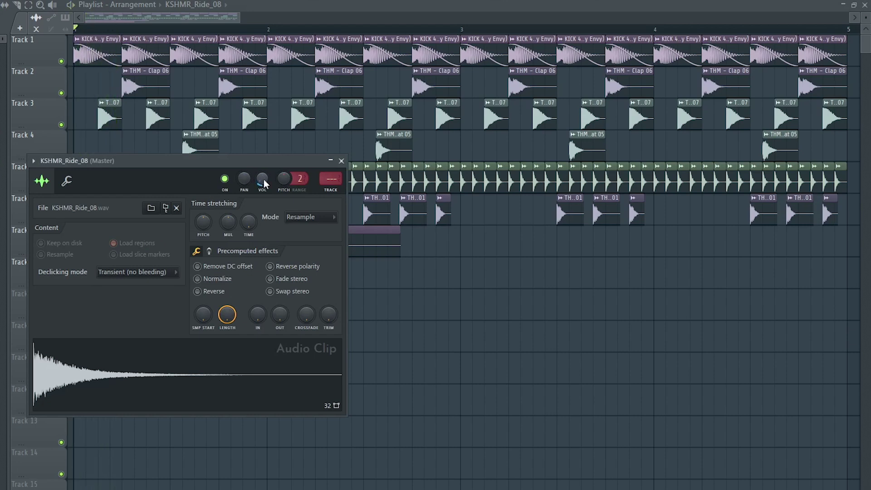
{"action": "left_click", "coordinate": [342, 161]}
Mute the crash on Track 8, audition the ride with the beat and lower the ride's volume further
{"action": "left_click", "coordinate": [61, 284]}
{"action": "key", "text": "space"}
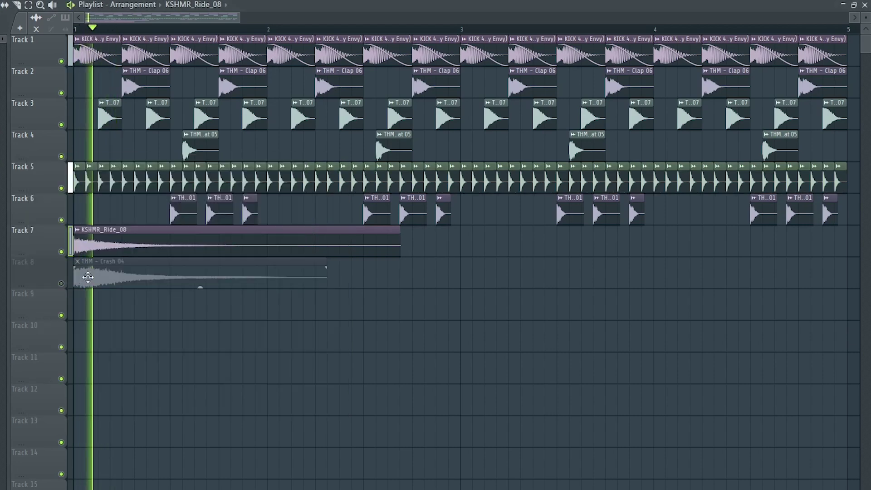
{"action": "double_click", "coordinate": [121, 244]}
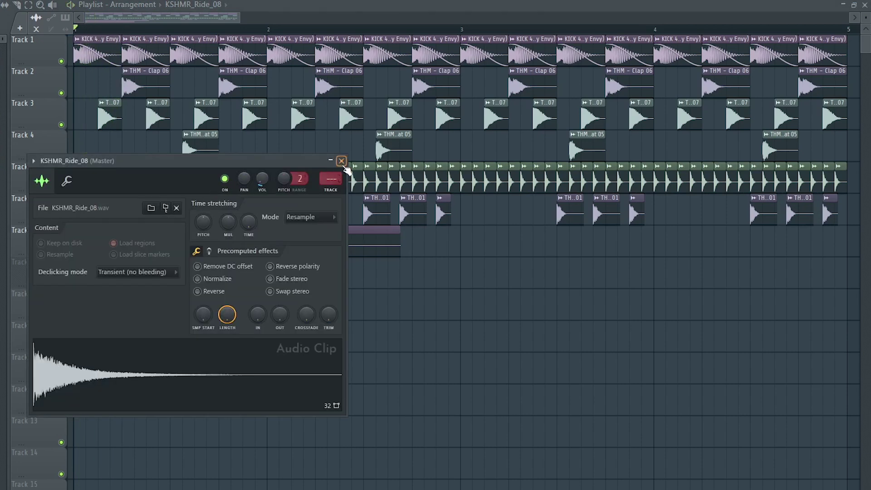
Shorten the KSHMR_Ride_08 clip on Track 7 to one beat and repeat it to the end of bar 4
{"action": "left_click", "coordinate": [342, 162]}
{"action": "right_click", "coordinate": [146, 228]}
{"action": "left_click", "coordinate": [98, 244], "text": "ctrl"}
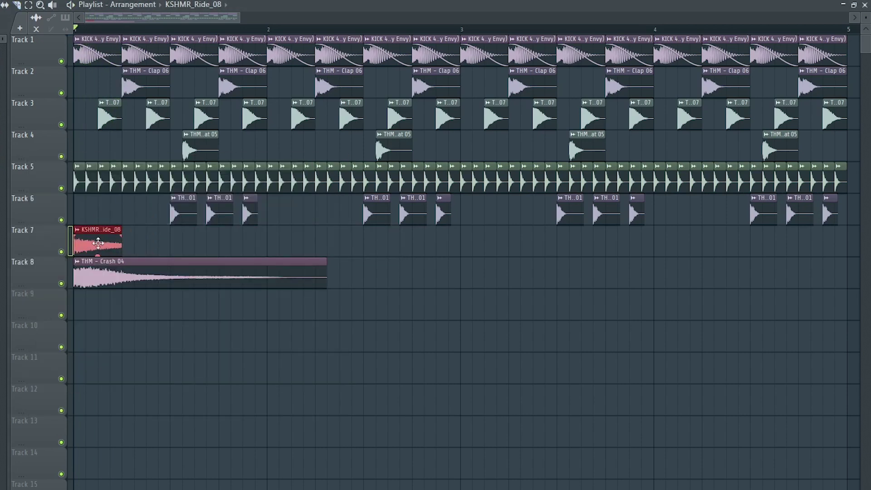
{"action": "key", "text": "ctrl+b"}
{"action": "key", "text": "ctrl+b"}
{"action": "key", "text": "ctrl+b"}
{"action": "key", "text": "ctrl+b"}
{"action": "key", "text": "ctrl+b"}
{"action": "key", "text": "ctrl+b"}
{"action": "key", "text": "ctrl+b"}
{"action": "key", "text": "ctrl+b"}
{"action": "key", "text": "ctrl+b"}
{"action": "key", "text": "ctrl+b"}
{"action": "key", "text": "ctrl+b"}
{"action": "key", "text": "ctrl+b"}
{"action": "key", "text": "ctrl+b"}
{"action": "key", "text": "ctrl+b"}
{"action": "key", "text": "ctrl+b"}
{"action": "right_click", "coordinate": [460, 469]}
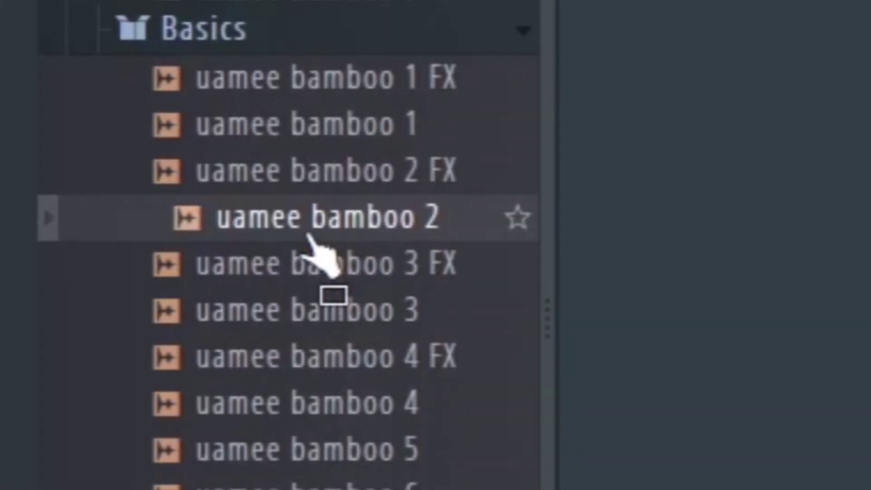
Add the uamee bamboo 2 sample as a new channel and start its melody with C#5, F#5 and E5 notes in bar 1
{"action": "left_click_drag", "start_coordinate": [312, 238], "coordinate": [108, 216]}
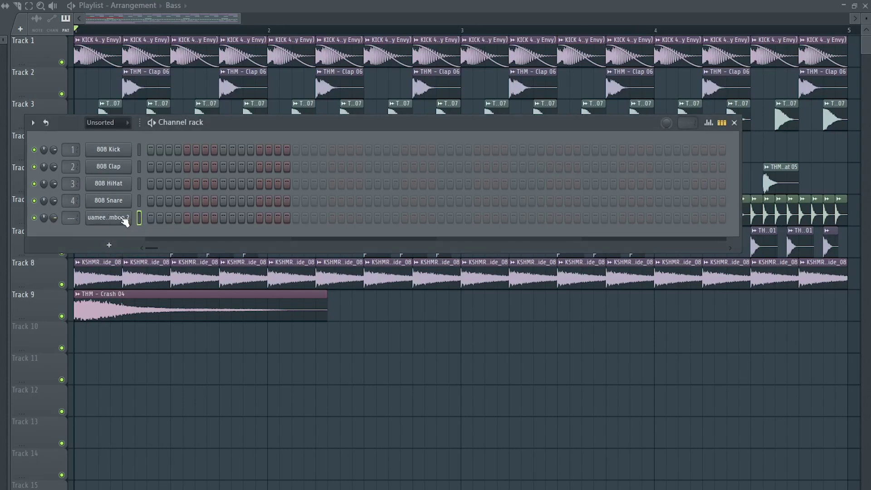
{"action": "left_click", "coordinate": [123, 218]}
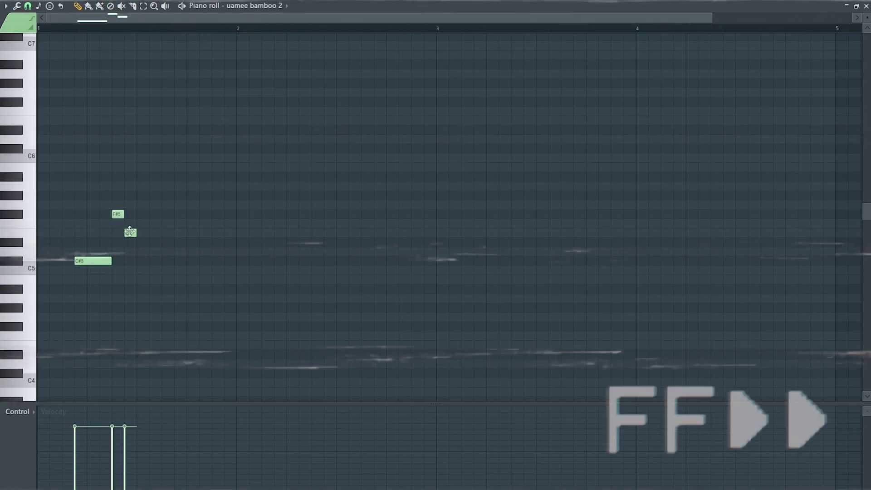
{"action": "scroll", "coordinate": [272, 210], "scroll_direction": "down", "scroll_amount": 1}
{"action": "key", "text": "space"}
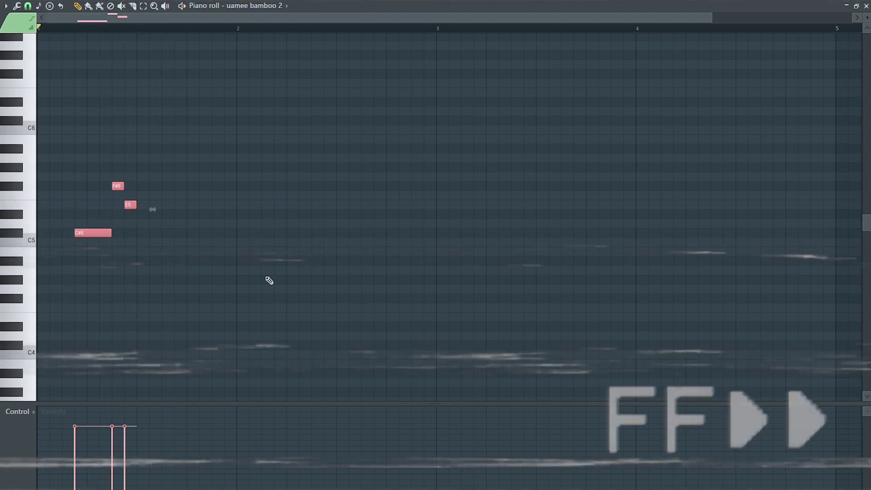
{"action": "scroll", "coordinate": [265, 234], "scroll_direction": "down", "scroll_amount": 3}
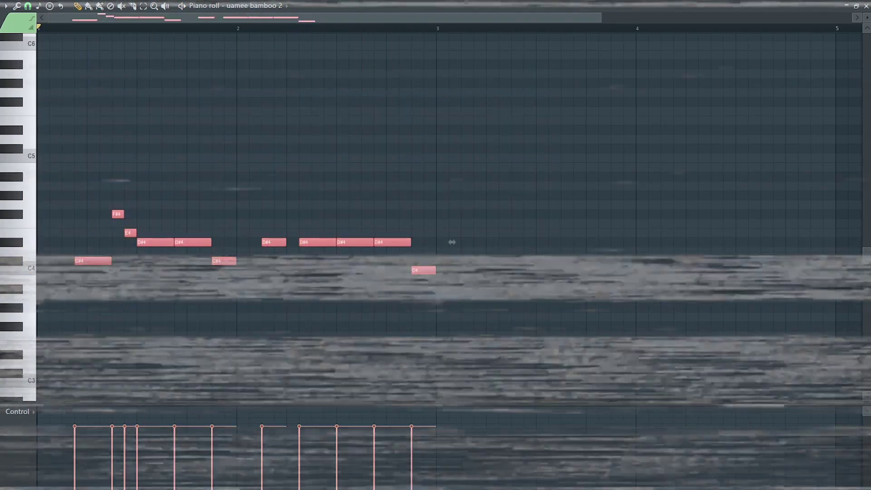
Duplicate the two-bar uamee bamboo 2 melody into bars 3 and 4 and play back the four-bar pattern
{"action": "key", "text": "ctrl+b"}
{"action": "key", "text": "Right"}
{"action": "key", "text": "Right"}
{"action": "key", "text": "Right"}
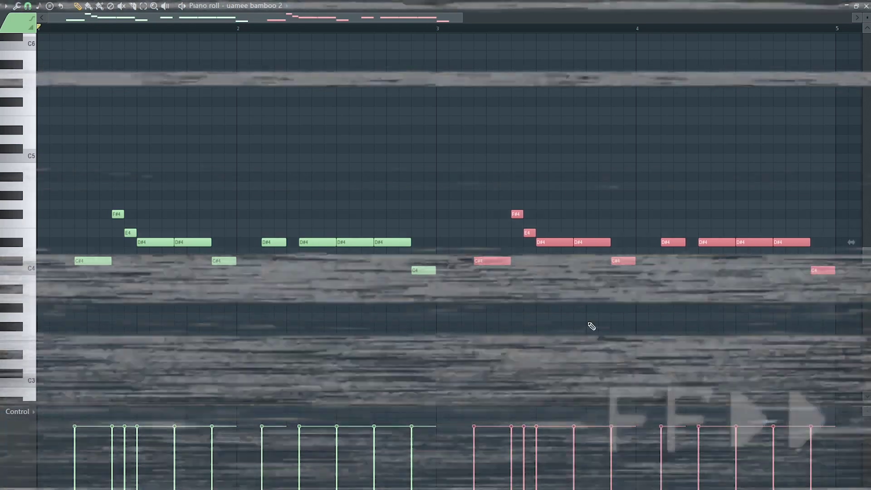
{"action": "key", "text": "ctrl+d"}
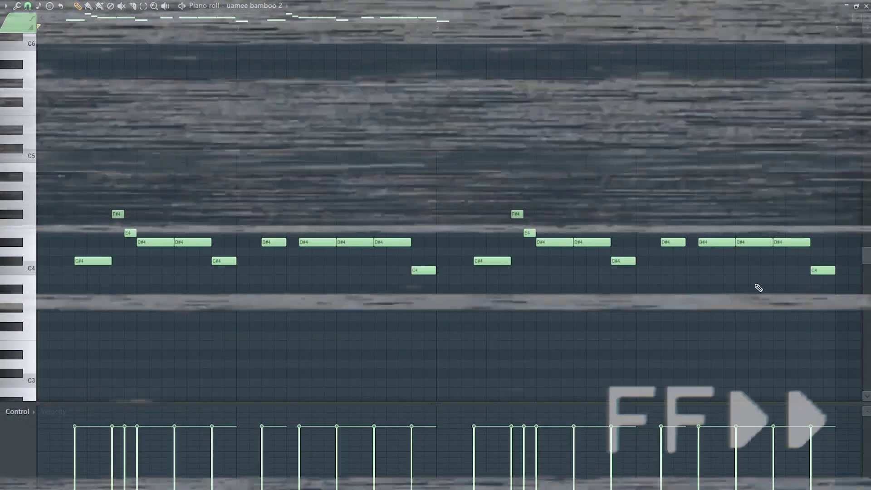
{"action": "key", "text": "space"}
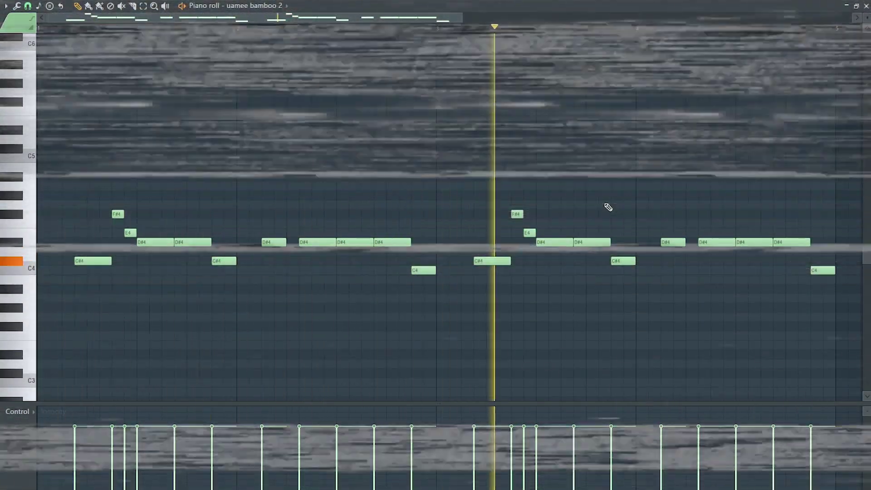
{"action": "key", "text": "space"}
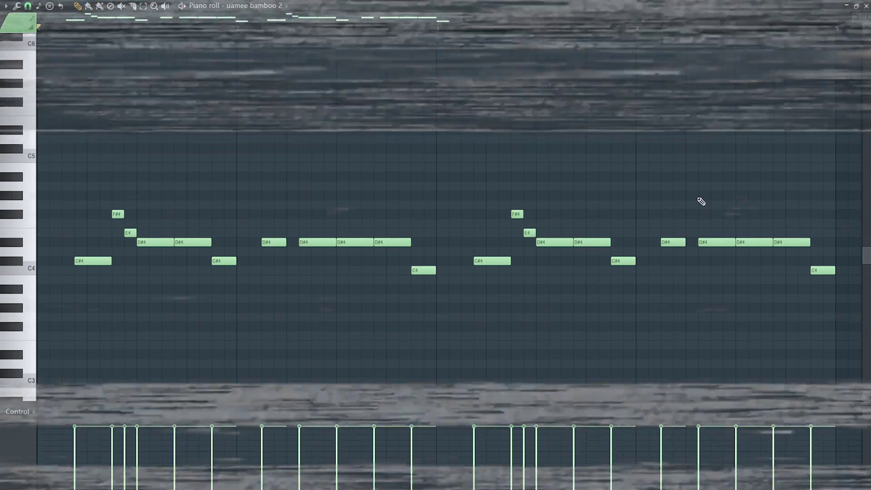
Raise the second D#4 note of bar 4 to E4, give it a later start, and play the melody
{"action": "left_click", "coordinate": [711, 237]}
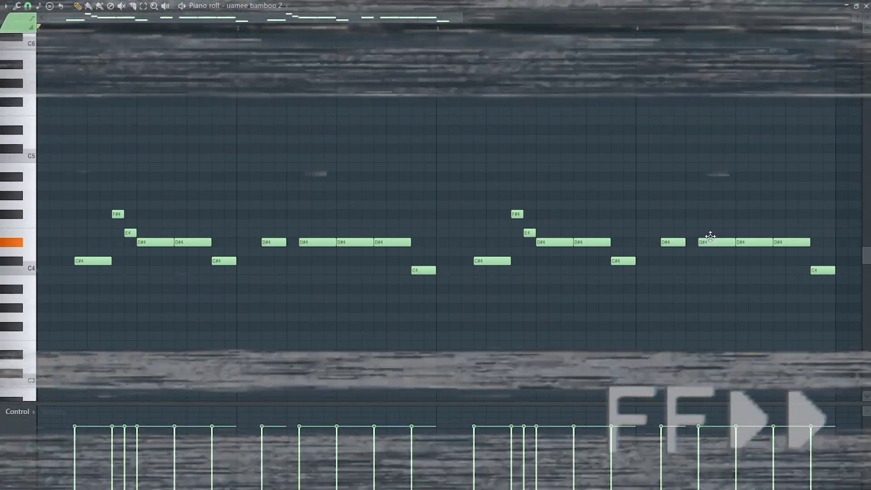
{"action": "left_click_drag", "start_coordinate": [711, 237], "coordinate": [712, 232]}
{"action": "key", "text": "space"}
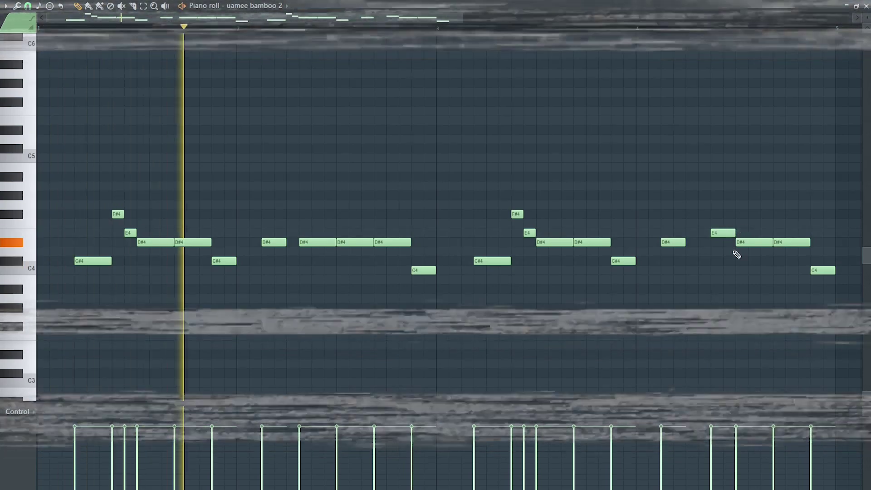
{"action": "scroll", "coordinate": [737, 254], "scroll_direction": "down", "scroll_amount": 3}
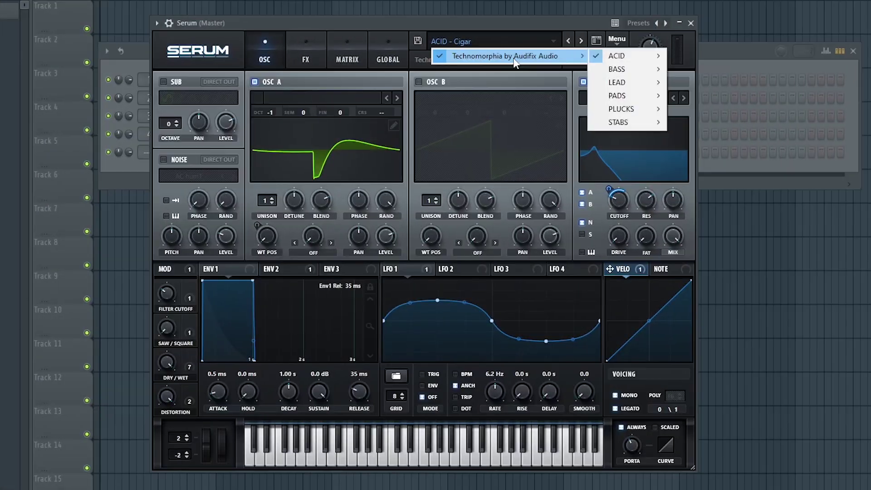
Browse the Technomorphia Serum preset categories and the THM clap and kick samples
{"action": "mouse_move", "coordinate": [632, 59]}
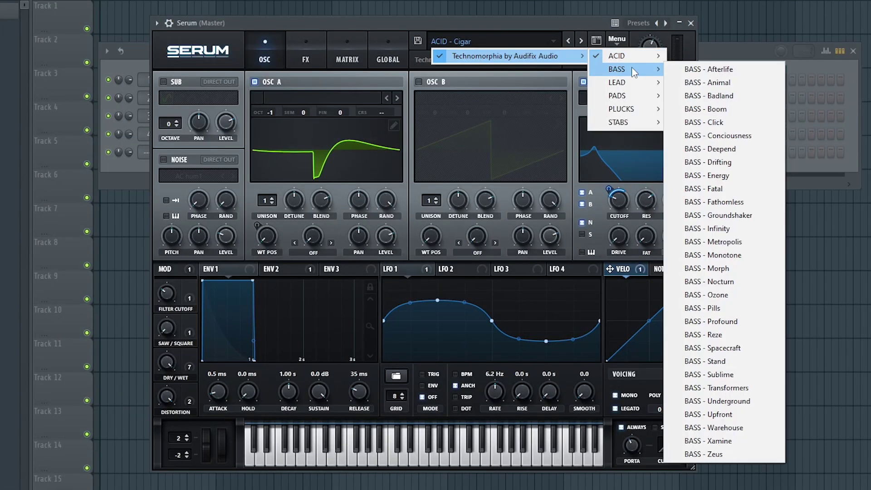
{"action": "mouse_move", "coordinate": [634, 124]}
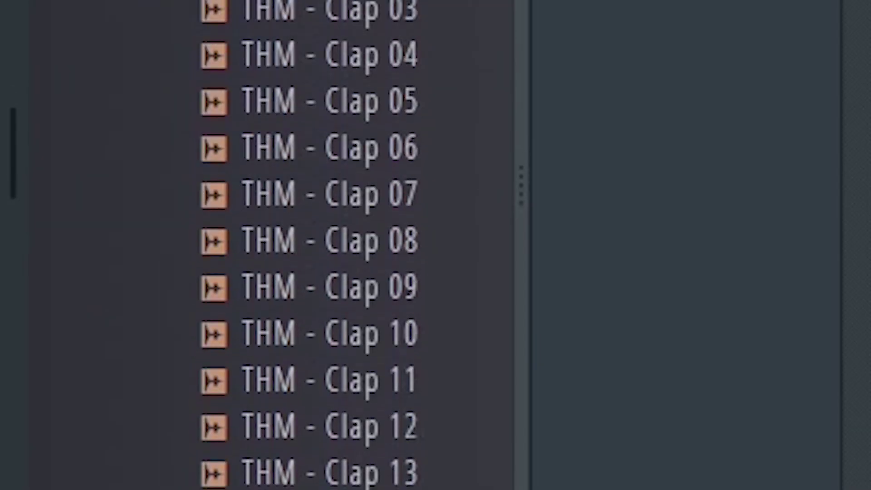
{"action": "scroll", "coordinate": [309, 245], "scroll_direction": "down", "scroll_amount": 15}
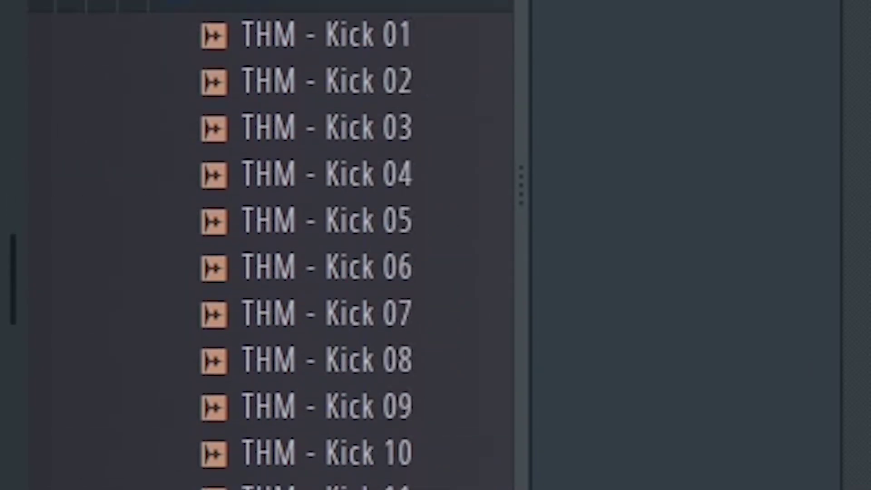
{"action": "scroll", "coordinate": [309, 245], "scroll_direction": "down", "scroll_amount": 5}
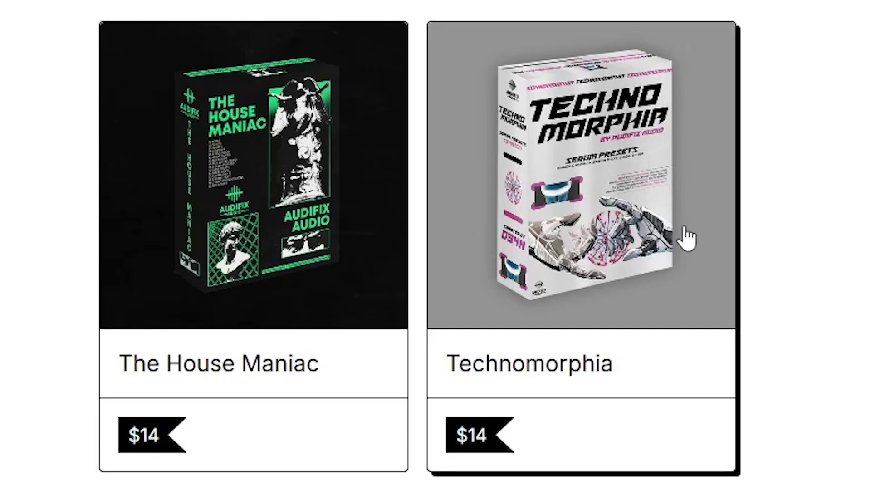
Review the Technomorphia product page in the online shop and apply the discount code techno4 to the cart
{"action": "left_click", "coordinate": [688, 239]}
{"action": "scroll", "coordinate": [356, 259], "scroll_direction": "down", "scroll_amount": 5}
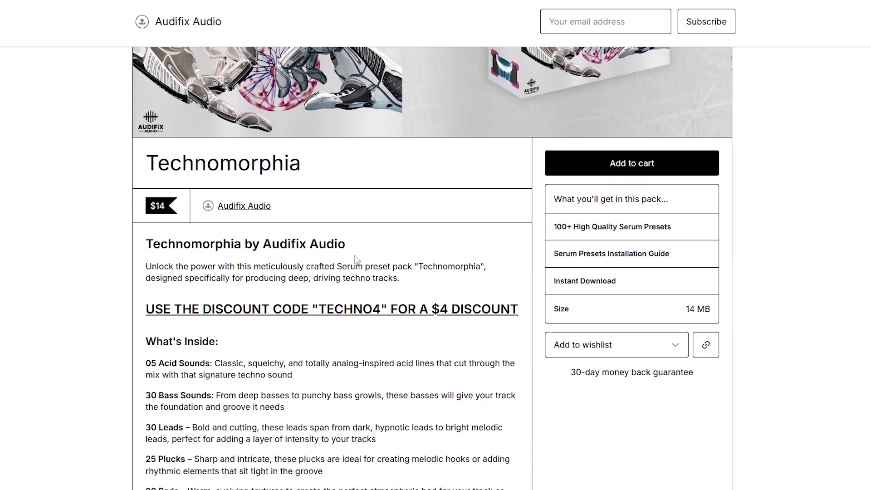
{"action": "scroll", "coordinate": [356, 259], "scroll_direction": "down", "scroll_amount": 8}
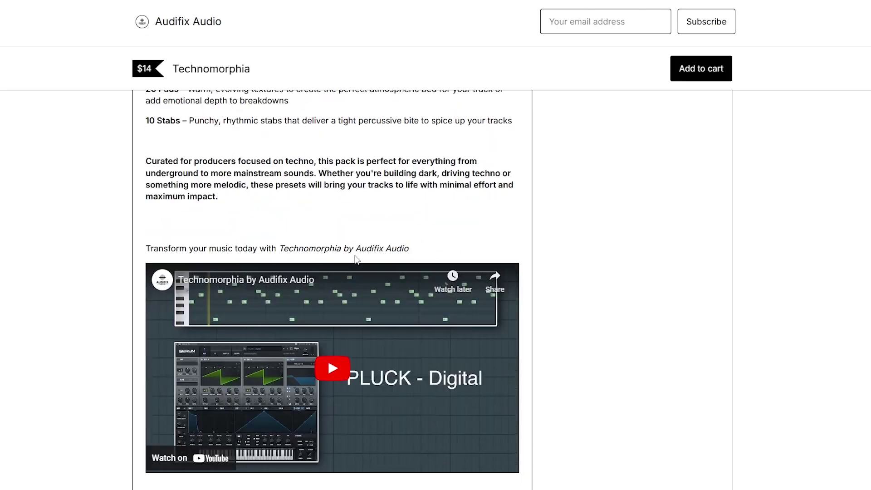
{"action": "scroll", "coordinate": [356, 259], "scroll_direction": "up", "scroll_amount": 7}
{"action": "type", "text": "techno4"}
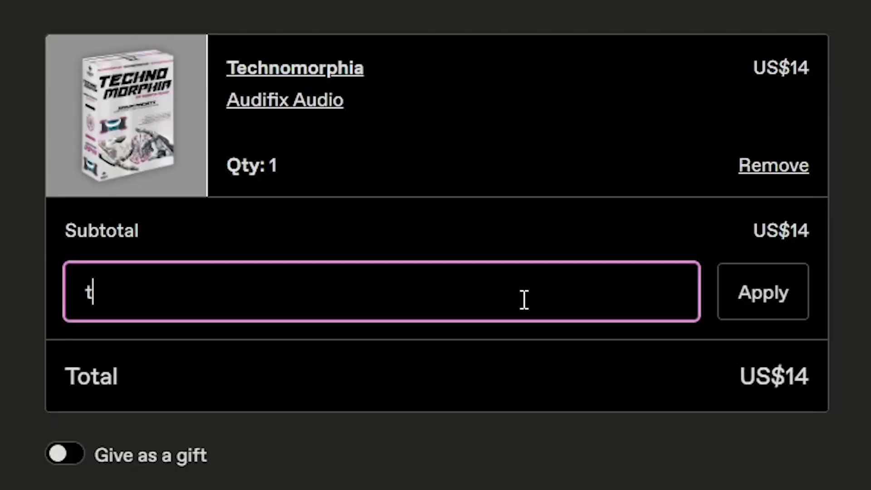
{"action": "left_click", "coordinate": [742, 293]}
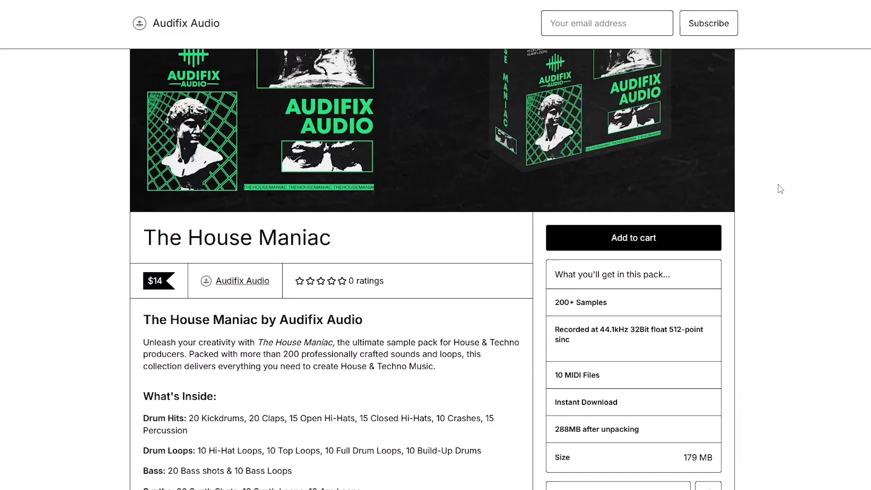
Examine the contents listed on The House Maniac and Technomorphia product pages
{"action": "scroll", "coordinate": [723, 189], "scroll_direction": "down", "scroll_amount": 1}
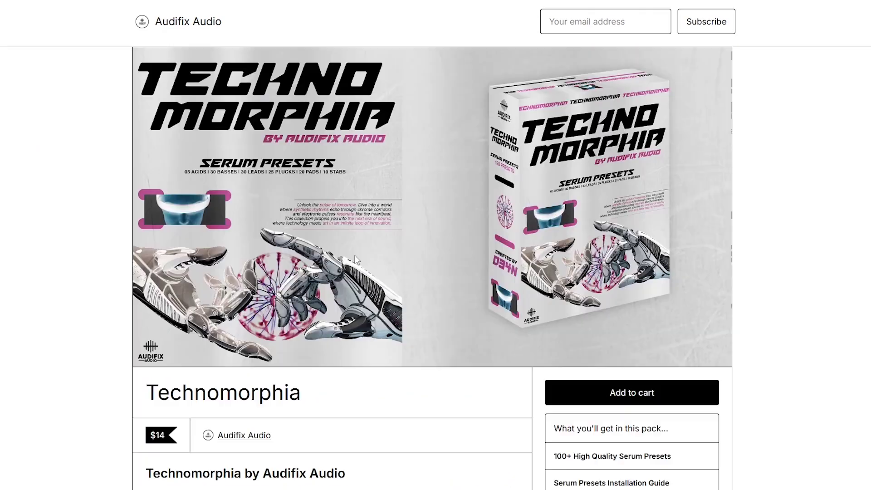
{"action": "scroll", "coordinate": [356, 255], "scroll_direction": "down", "scroll_amount": 3}
{"action": "scroll", "coordinate": [356, 259], "scroll_direction": "down", "scroll_amount": 4}
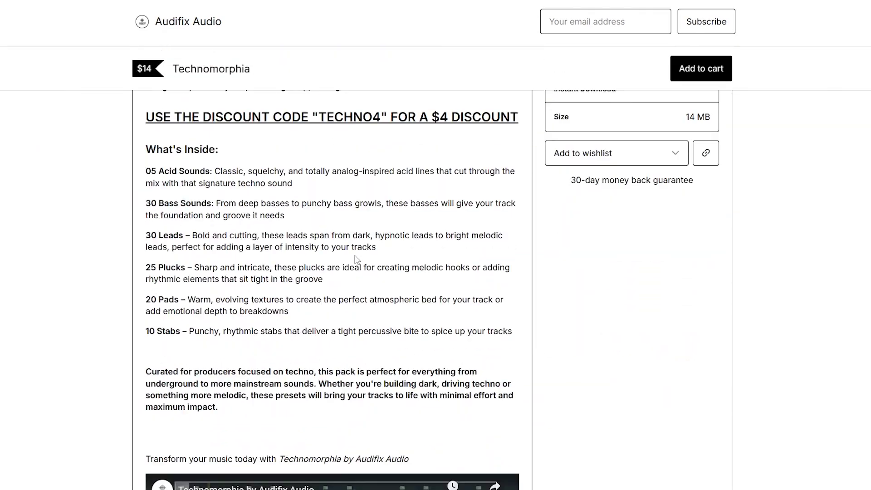
{"action": "scroll", "coordinate": [356, 259], "scroll_direction": "down", "scroll_amount": 3}
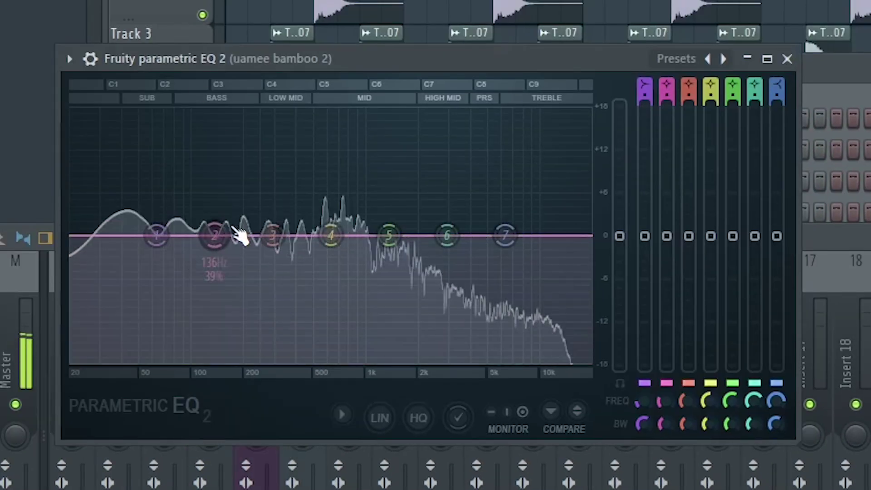
Lower the low-frequency response of uamee bamboo 2 in its Fruity parametric EQ 2
{"action": "left_click_drag", "start_coordinate": [239, 234], "coordinate": [139, 251]}
{"action": "left_click_drag", "start_coordinate": [143, 256], "coordinate": [167, 268]}
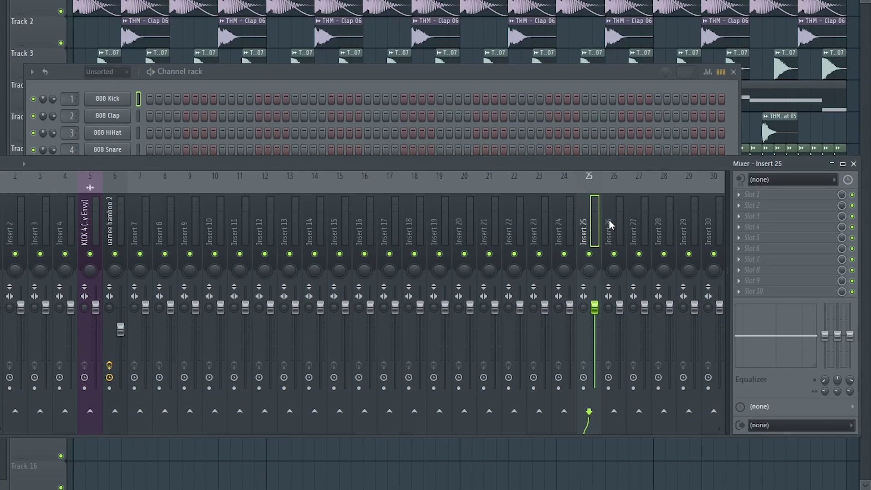
Add a separator before mixer track Insert 25, rename the track Sidechain and colour it purple
{"action": "right_click", "coordinate": [600, 219]}
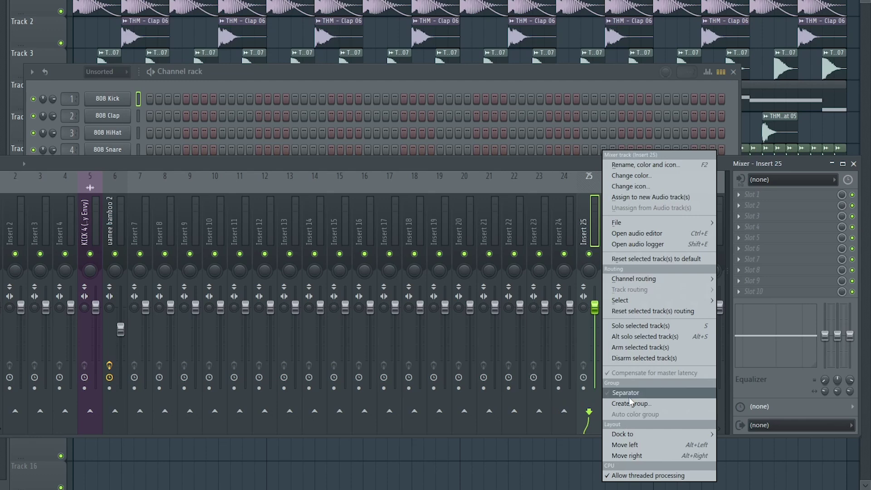
{"action": "left_click", "coordinate": [610, 393]}
{"action": "middle_click", "coordinate": [590, 225]}
{"action": "type", "text": "Sidechain"}
{"action": "left_click", "coordinate": [727, 233]}
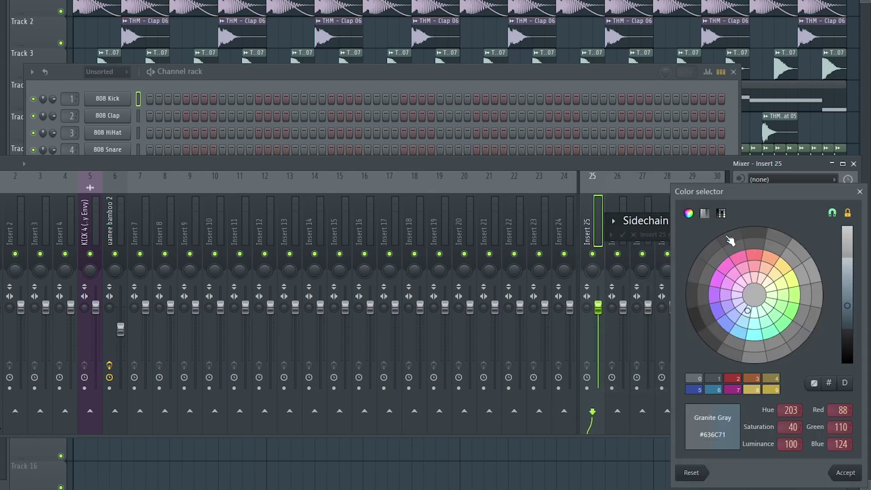
{"action": "left_click", "coordinate": [726, 278]}
{"action": "left_click", "coordinate": [855, 475]}
{"action": "left_click", "coordinate": [622, 234]}
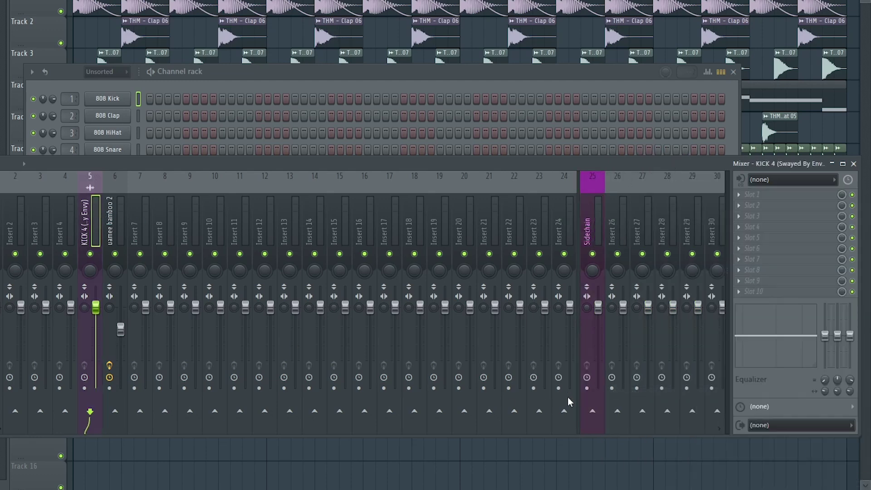
Sidechain the kick's mixer track to the Sidechain track and route uamee bamboo 2 into it
{"action": "right_click", "coordinate": [593, 411]}
{"action": "left_click", "coordinate": [655, 447]}
{"action": "left_click", "coordinate": [117, 230]}
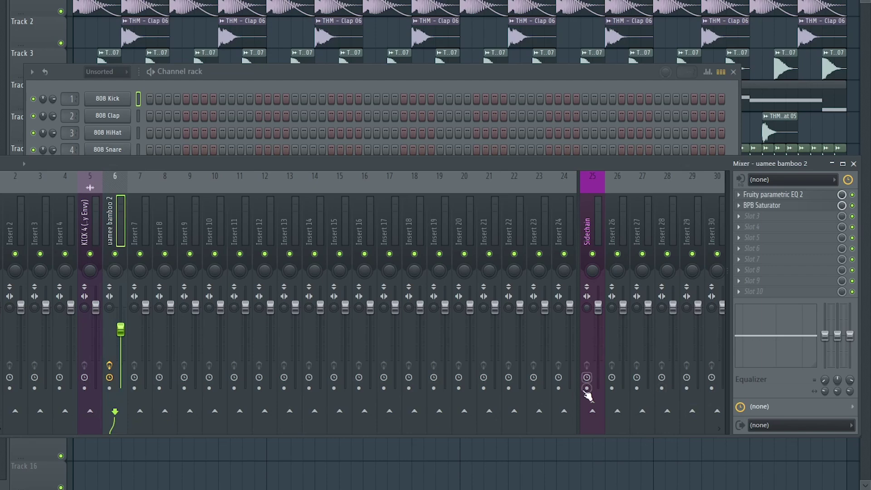
{"action": "right_click", "coordinate": [594, 412]}
{"action": "left_click", "coordinate": [638, 430]}
Set the sidechain input to 1 in the Fruity Limiter on the Sidechain track
{"action": "left_click", "coordinate": [592, 229]}
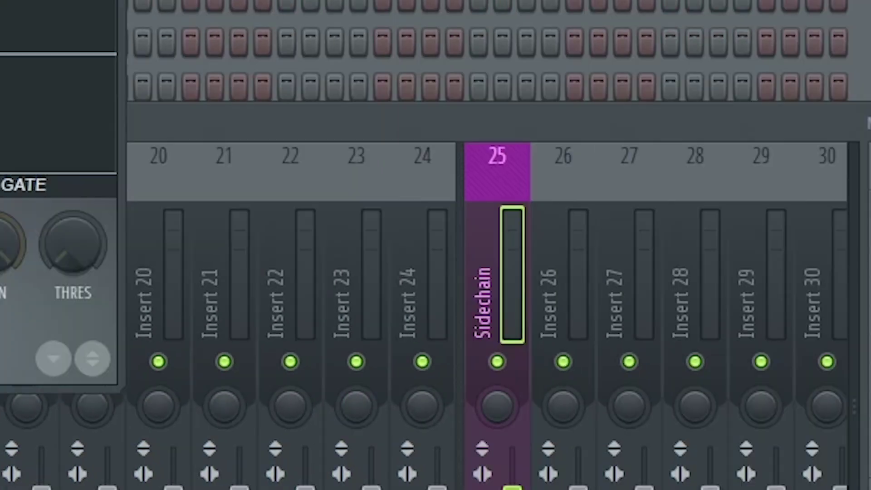
{"action": "left_click", "coordinate": [488, 391]}
{"action": "left_click", "coordinate": [519, 423]}
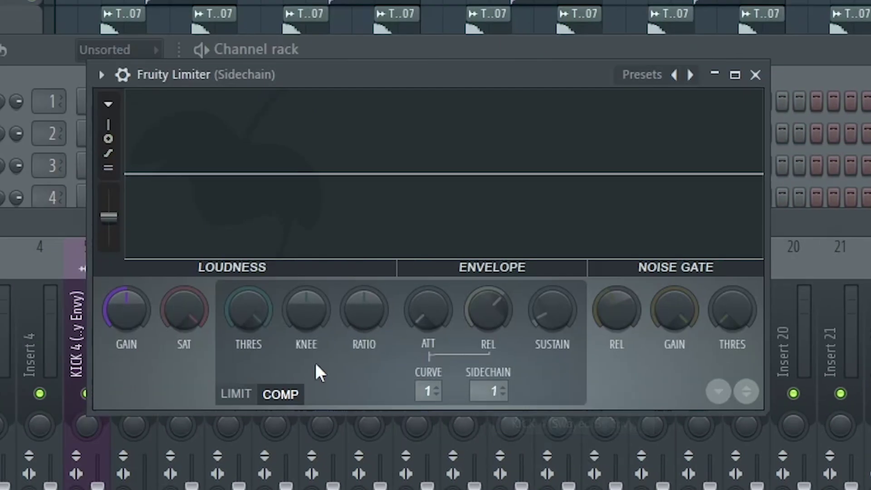
Lower the Fruity Limiter's compressor threshold and raise its ratio so the kick ducks the bass
{"action": "left_click_drag", "start_coordinate": [249, 308], "coordinate": [249, 334]}
{"action": "left_click_drag", "start_coordinate": [354, 311], "coordinate": [354, 293]}
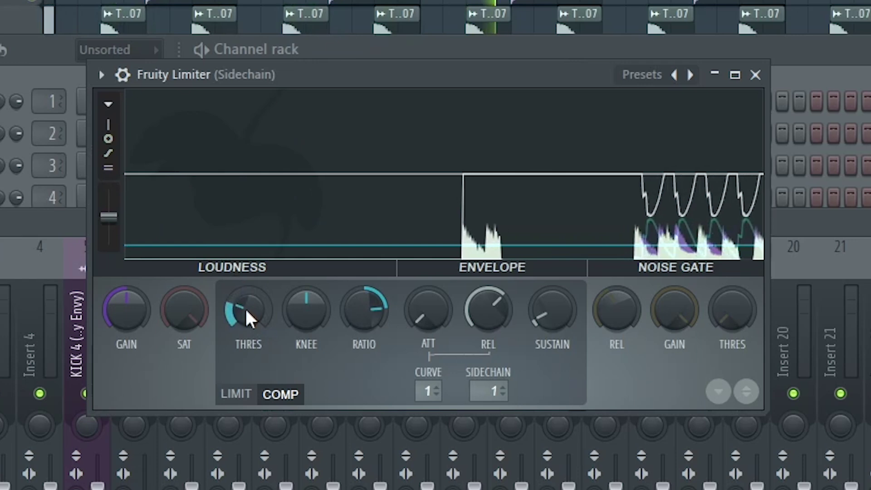
{"action": "left_click_drag", "start_coordinate": [245, 307], "coordinate": [245, 312]}
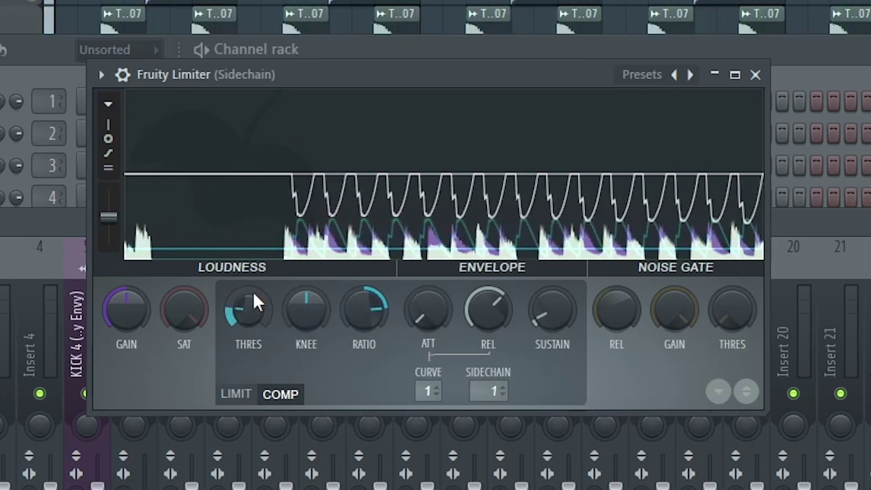
{"action": "left_click", "coordinate": [755, 75]}
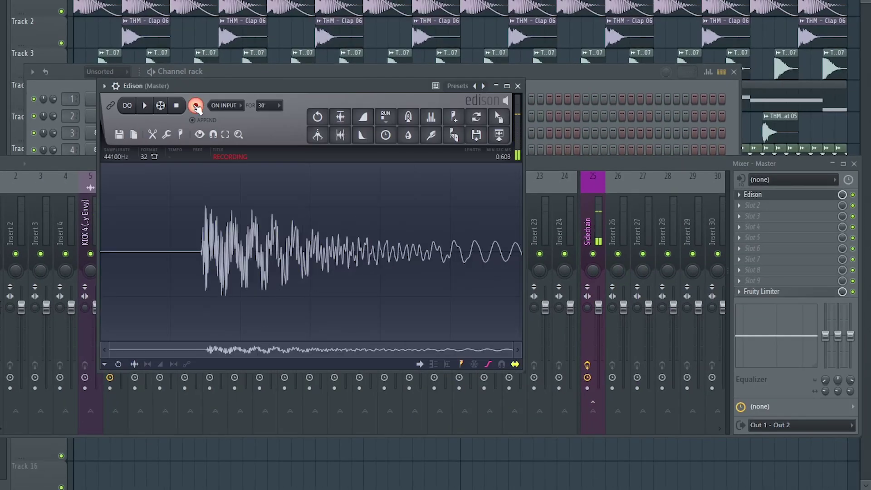
Stop the Edison recording on the Master track and place the recorded audio on an empty playlist track
{"action": "left_click", "coordinate": [196, 108]}
{"action": "left_click_drag", "start_coordinate": [499, 135], "coordinate": [110, 269]}
Solo the recorded clip's playlist track and reverse the clip in its sample settings
{"action": "right_click", "coordinate": [61, 280]}
{"action": "double_click", "coordinate": [110, 321]}
{"action": "left_click", "coordinate": [224, 295]}
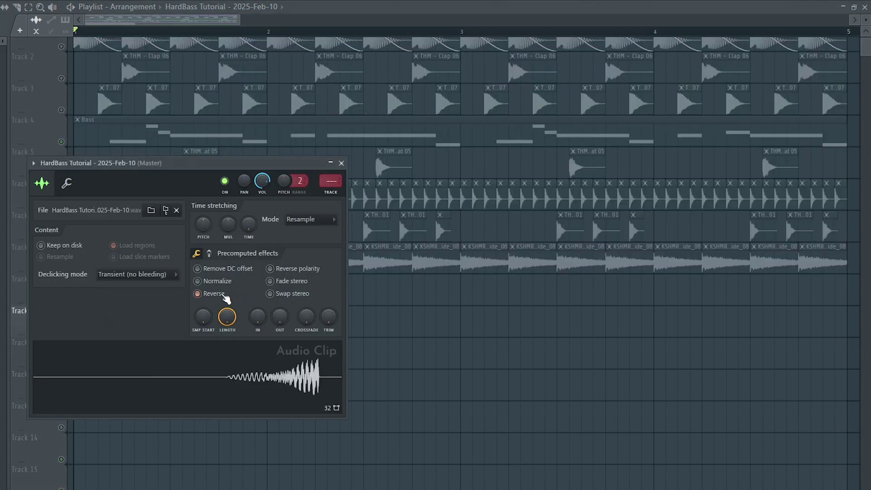
Trim the reversed recording on track 10 to a short swell at the start of bar 1 and give it a fade-in
{"action": "left_click", "coordinate": [341, 164]}
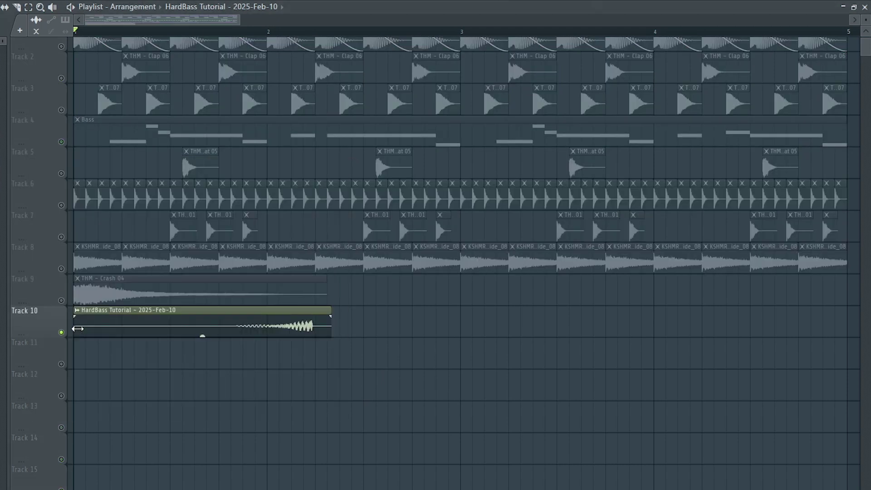
{"action": "left_click_drag", "start_coordinate": [76, 332], "coordinate": [115, 321]}
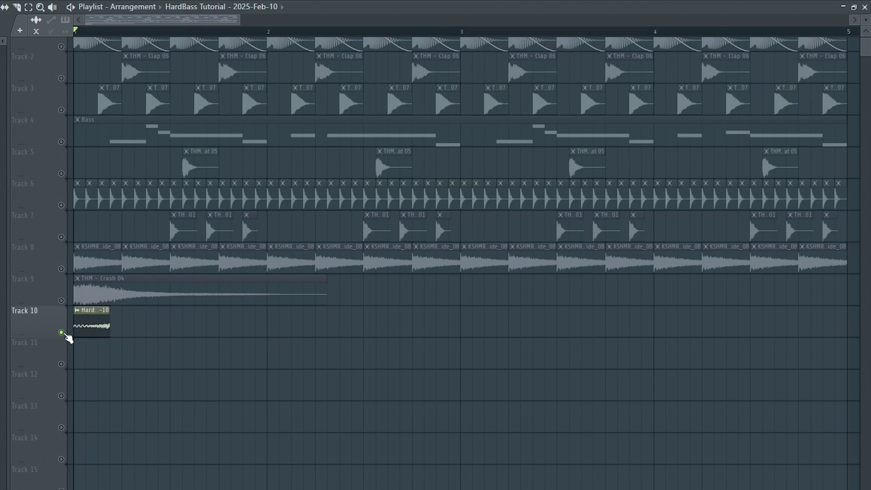
{"action": "scroll", "coordinate": [67, 338], "scroll_direction": "up", "scroll_amount": 3}
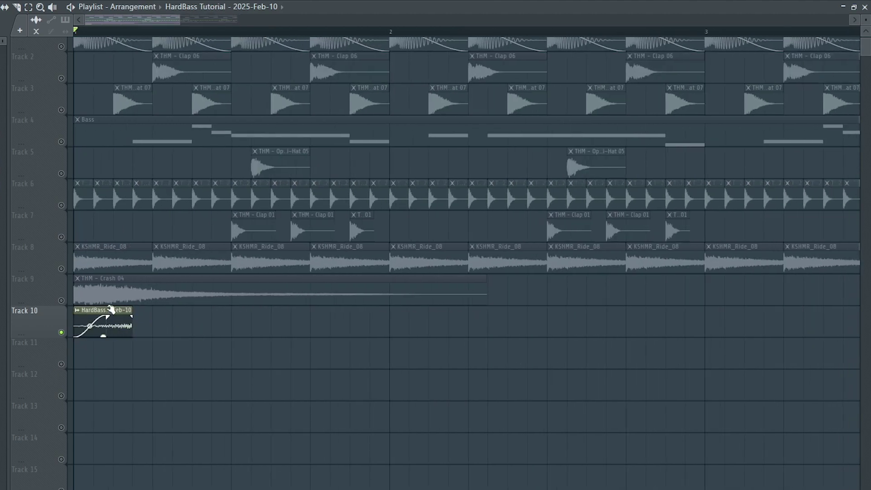
Play the reversed clip together with the Bass track and lower the clip's volume in its sample settings
{"action": "left_click", "coordinate": [62, 142]}
{"action": "key", "text": "space"}
{"action": "key", "text": "space"}
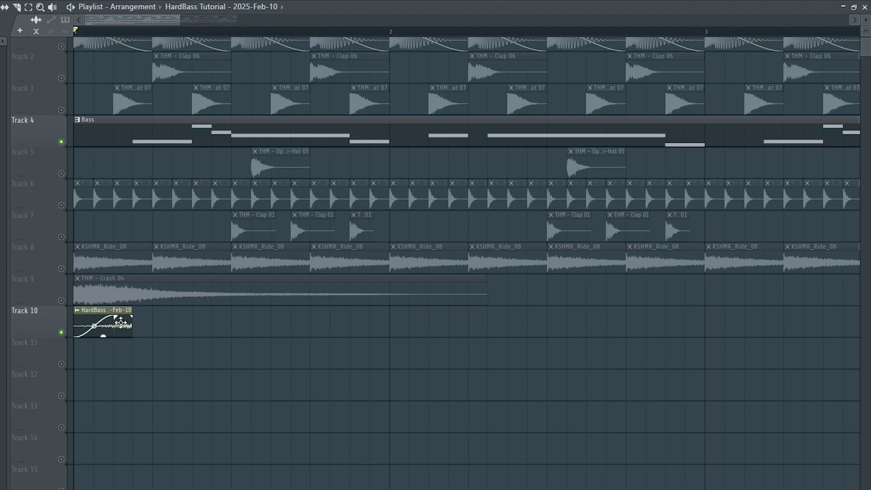
{"action": "double_click", "coordinate": [122, 323]}
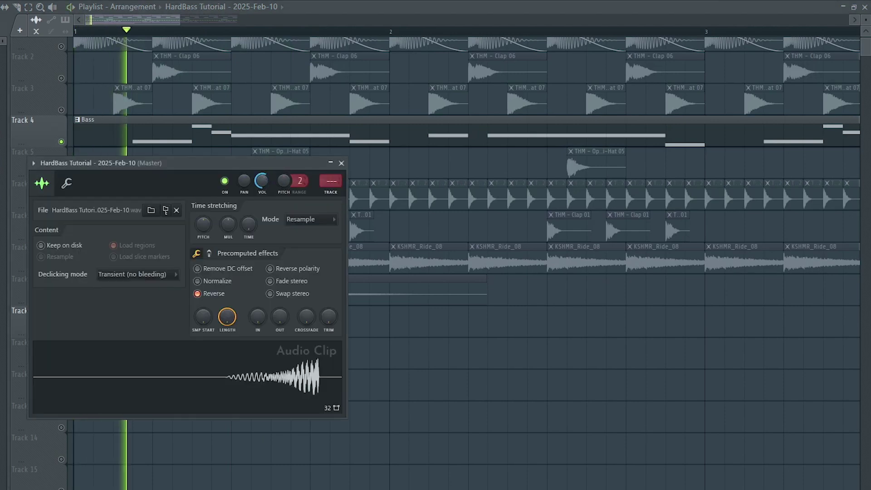
{"action": "key", "text": "space"}
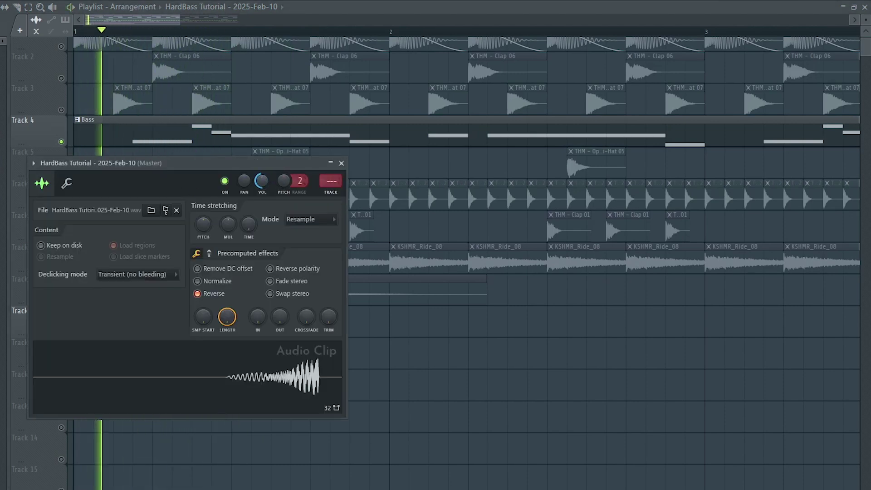
{"action": "left_click", "coordinate": [341, 163]}
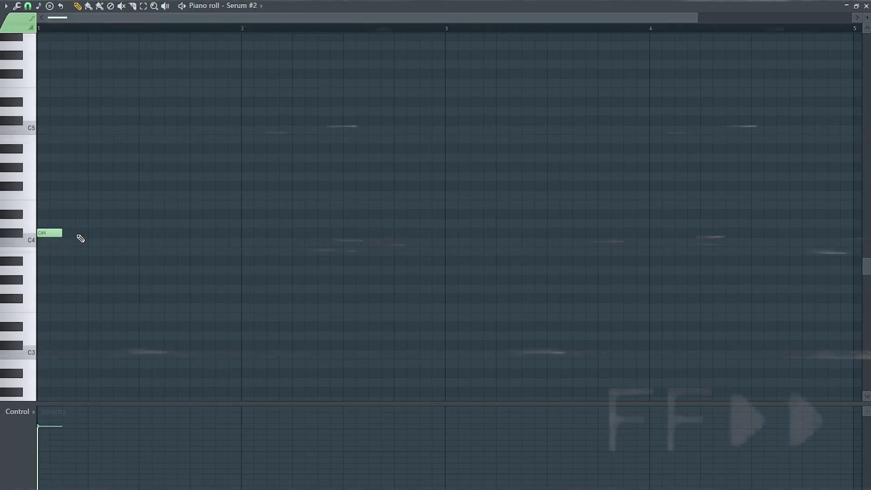
Add short, evenly spaced C#4 notes after the first one in the Serum #2 pattern, filling bars 1 and 2 with a gap between the bars
{"action": "left_click", "coordinate": [94, 232]}
{"action": "left_click", "coordinate": [119, 233]}
{"action": "left_click", "coordinate": [145, 232]}
{"action": "left_click", "coordinate": [170, 233]}
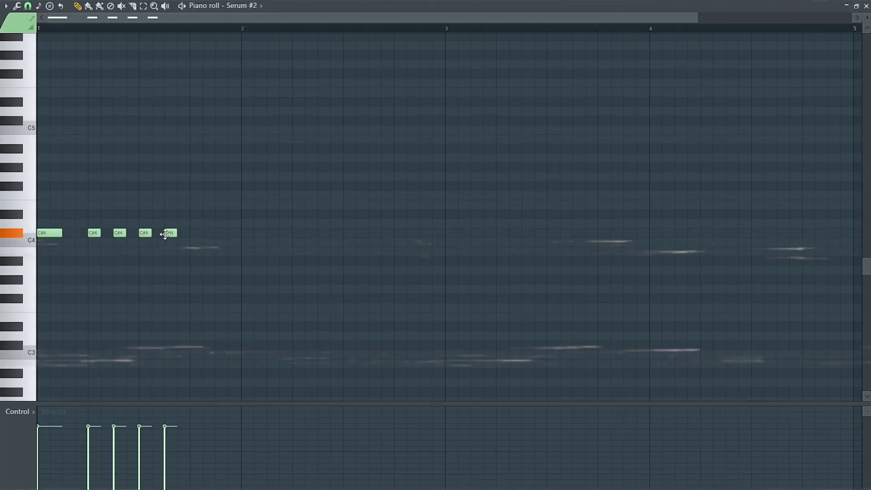
{"action": "left_click", "coordinate": [195, 233]}
{"action": "left_click", "coordinate": [246, 233]}
{"action": "left_click", "coordinate": [272, 233]}
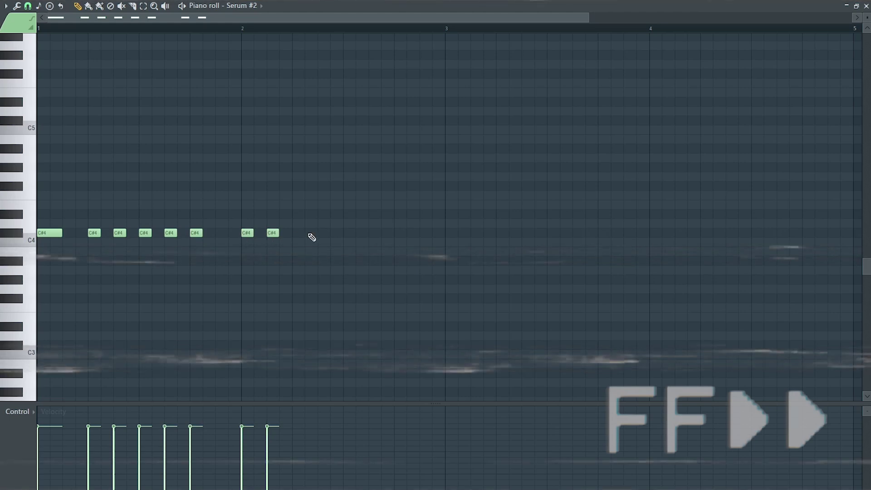
{"action": "left_click", "coordinate": [297, 232]}
{"action": "left_click", "coordinate": [322, 233]}
{"action": "left_click", "coordinate": [348, 233]}
{"action": "left_click", "coordinate": [374, 233]}
{"action": "left_click", "coordinate": [398, 233]}
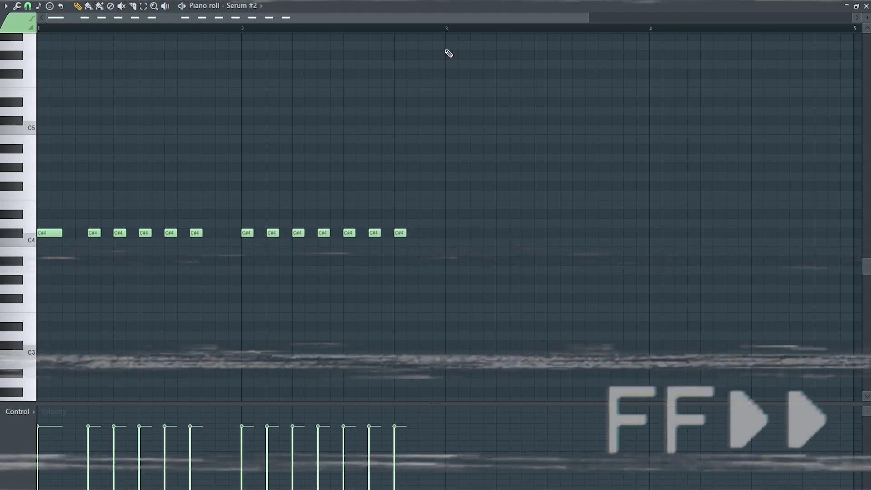
Duplicate the two bars of C#4 notes into bars 3 and 4, deselect them, and play the pattern
{"action": "key", "text": "ctrl+a"}
{"action": "key", "text": "ctrl+b"}
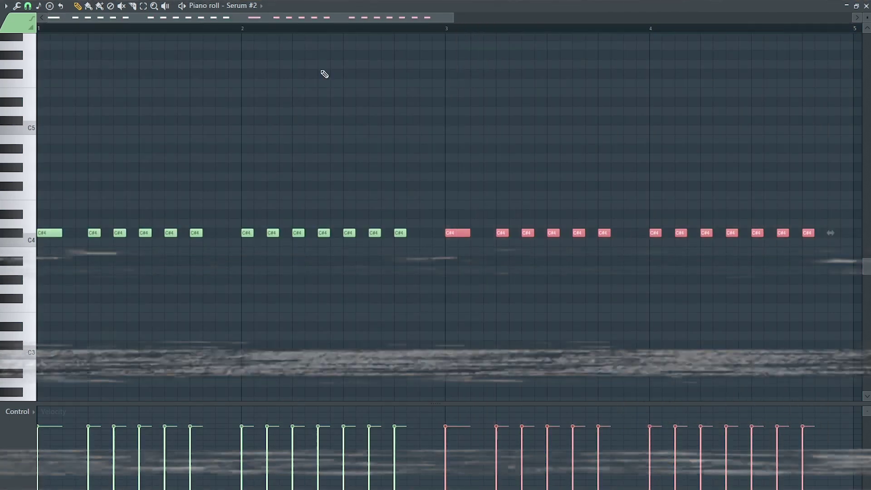
{"action": "key", "text": "ctrl+d"}
{"action": "key", "text": "space"}
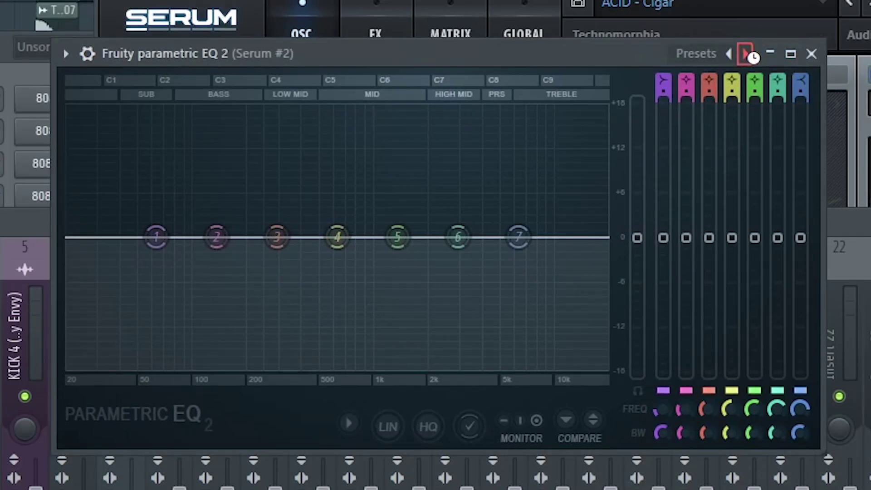
Load another preset in Fruity parametric EQ 2 on Serum #2 and move its lowest band up to just above 100 Hz
{"action": "left_click", "coordinate": [746, 54]}
{"action": "left_click", "coordinate": [746, 54]}
{"action": "left_click_drag", "start_coordinate": [73, 238], "coordinate": [215, 237]}
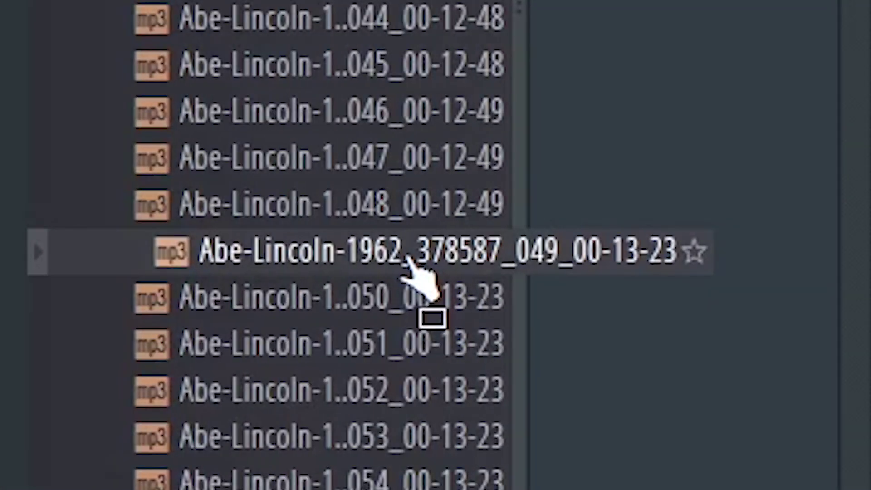
Place the Abe-Lincoln-1962_378587_049_00-13-23 sample at the start of track 12, set its time stretching mode to Stretch, and raise its pitch
{"action": "left_click_drag", "start_coordinate": [407, 258], "coordinate": [105, 402]}
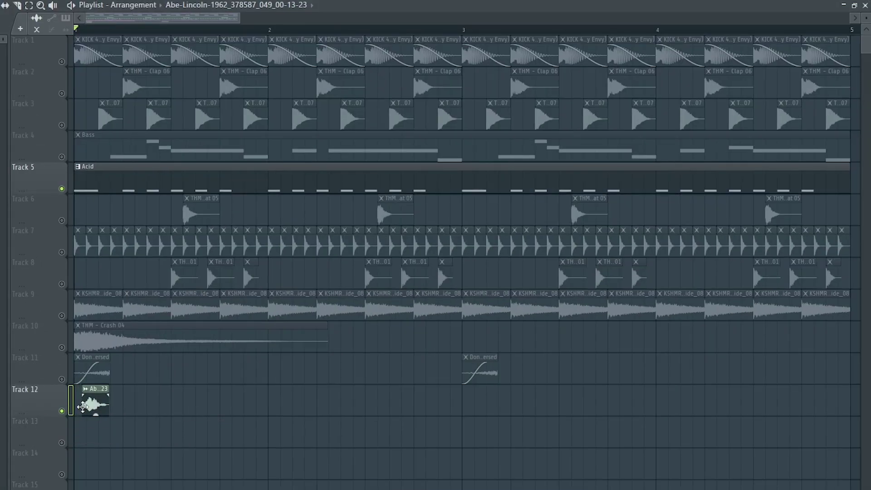
{"action": "double_click", "coordinate": [82, 407]}
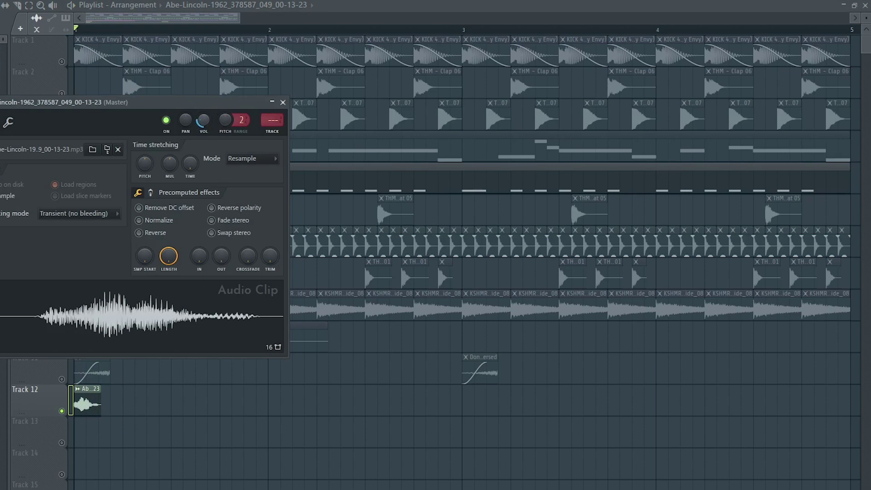
{"action": "left_click", "coordinate": [251, 167]}
{"action": "left_click", "coordinate": [238, 192]}
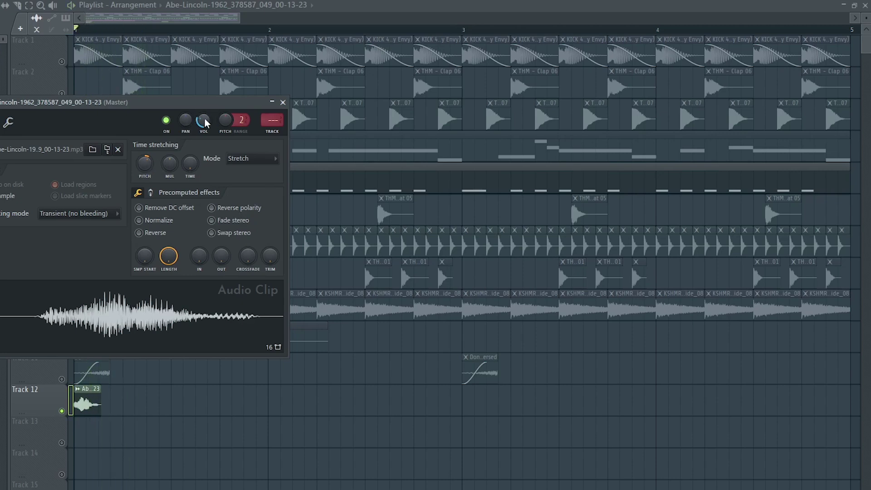
{"action": "key", "text": "space"}
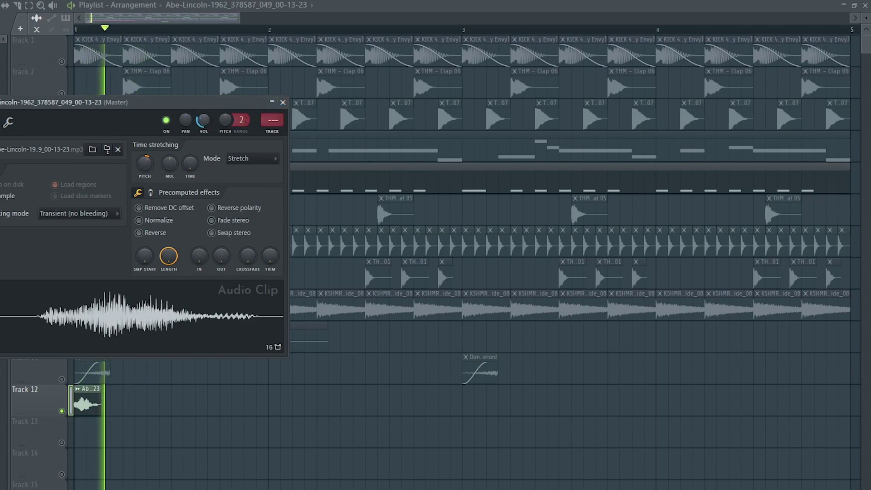
{"action": "left_click", "coordinate": [283, 103]}
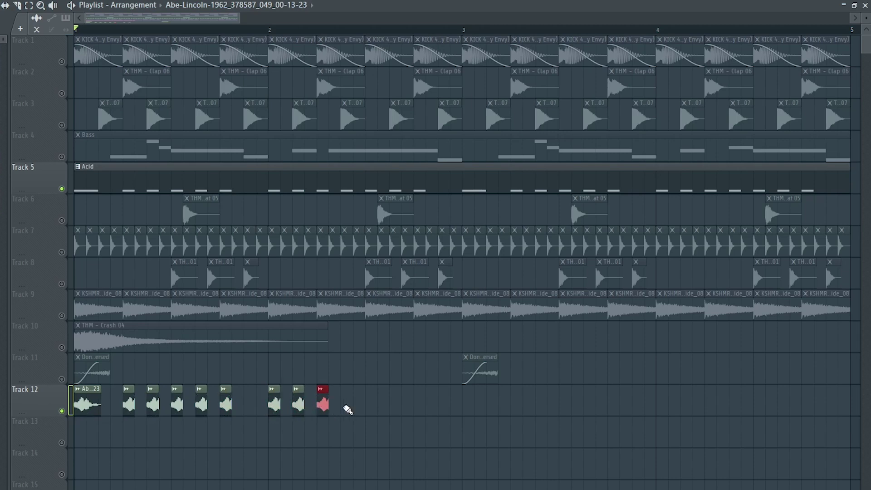
Fill bars 1 and 2 of track 12 with short vocal clips in the Acid rhythm, lengthening the last clip of each bar
{"action": "left_click_drag", "start_coordinate": [232, 390], "coordinate": [243, 391]}
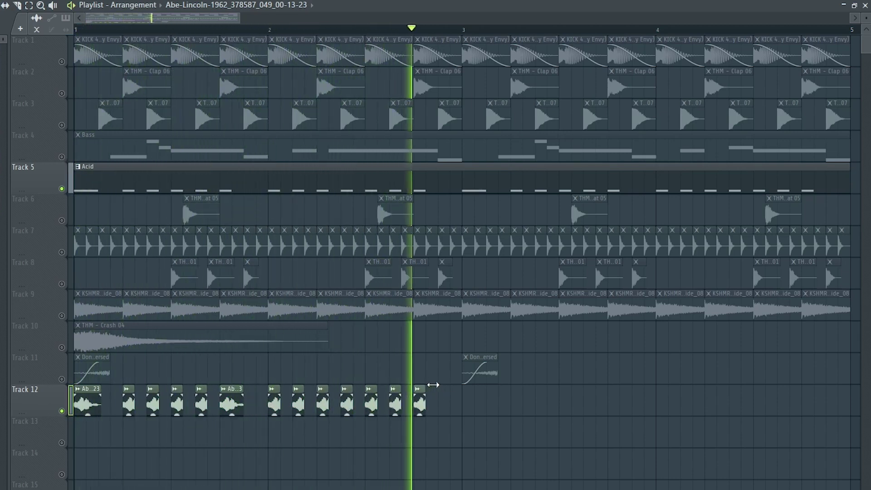
{"action": "left_click_drag", "start_coordinate": [432, 388], "coordinate": [439, 389]}
{"action": "key", "text": "space"}
Duplicate the two bars of vocal clips on track 12 into bars 3 and 4
{"action": "left_click_drag", "start_coordinate": [467, 32], "coordinate": [75, 30]}
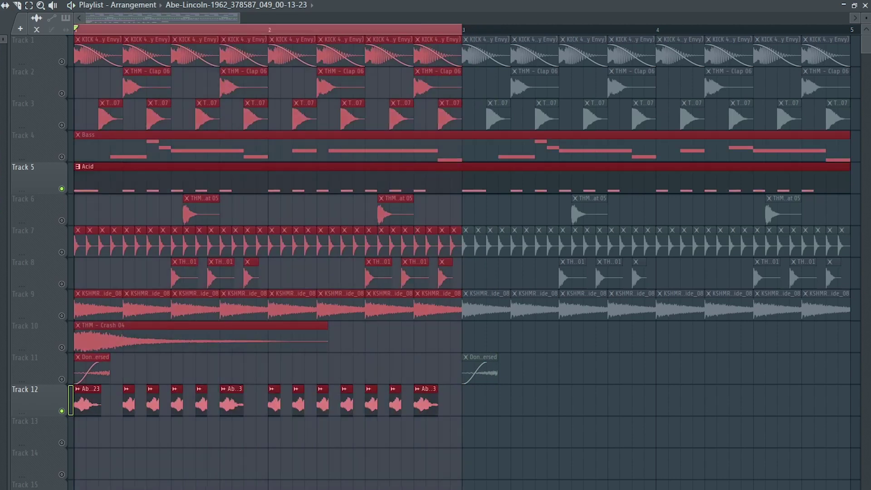
{"action": "left_click_drag", "start_coordinate": [455, 458], "coordinate": [77, 395]}
{"action": "key", "text": "ctrl+b"}
{"action": "left_click_drag", "start_coordinate": [848, 34], "coordinate": [469, 74]}
Open the vocal clip's mixer effects and lower the Mix of the ValhallaRoom reverb on its track
{"action": "double_click", "coordinate": [479, 402]}
{"action": "key", "text": "F9"}
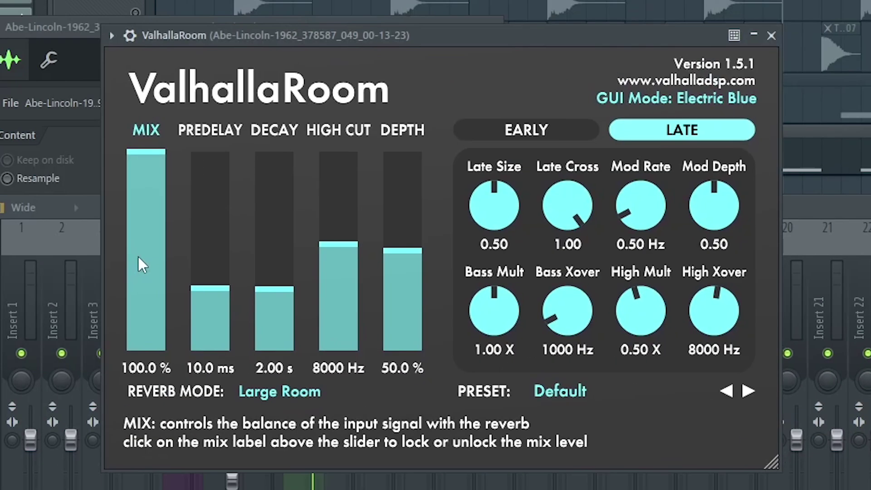
{"action": "left_click_drag", "start_coordinate": [138, 255], "coordinate": [151, 322]}
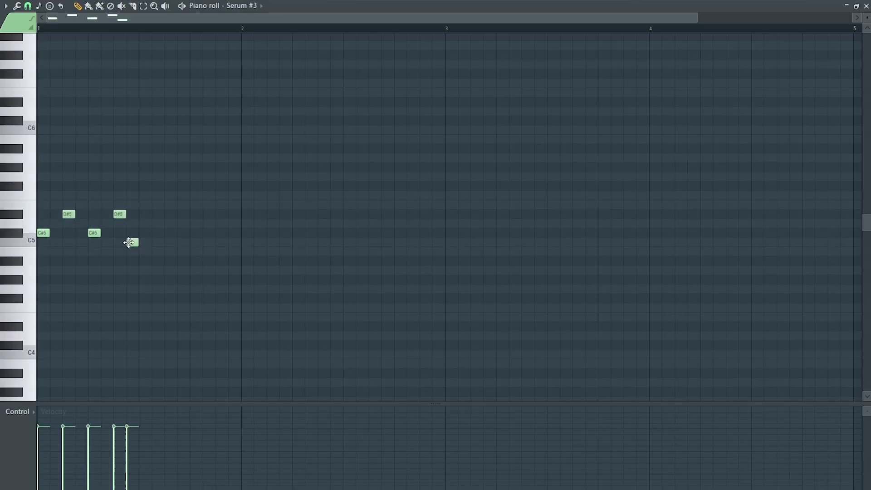
Add a C5 and an E5 note in the second half of bar 1 of the Serum #3 pattern and play it
{"action": "left_click", "coordinate": [99, 31]}
{"action": "left_click", "coordinate": [51, 6]}
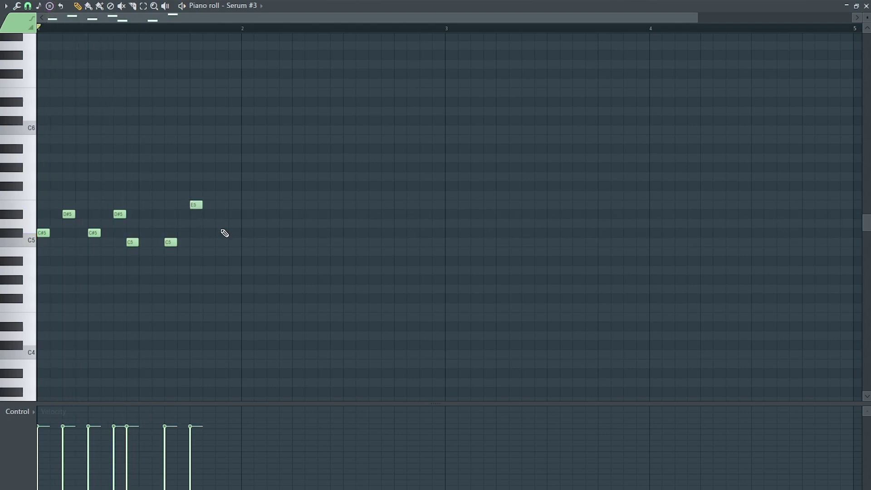
{"action": "key", "text": "space"}
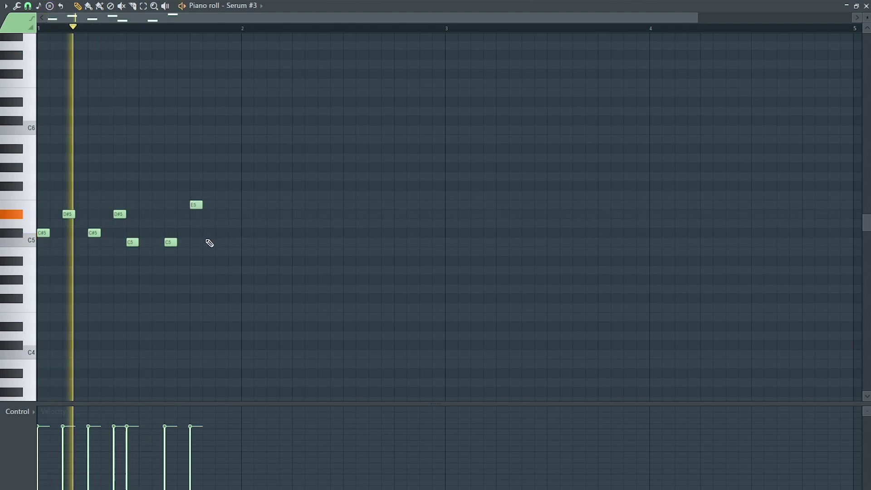
{"action": "key", "text": "space"}
Duplicate the Serum #3 notes into bar 2, add a D#5 note at its end, and play the result
{"action": "key", "text": "ctrl+a"}
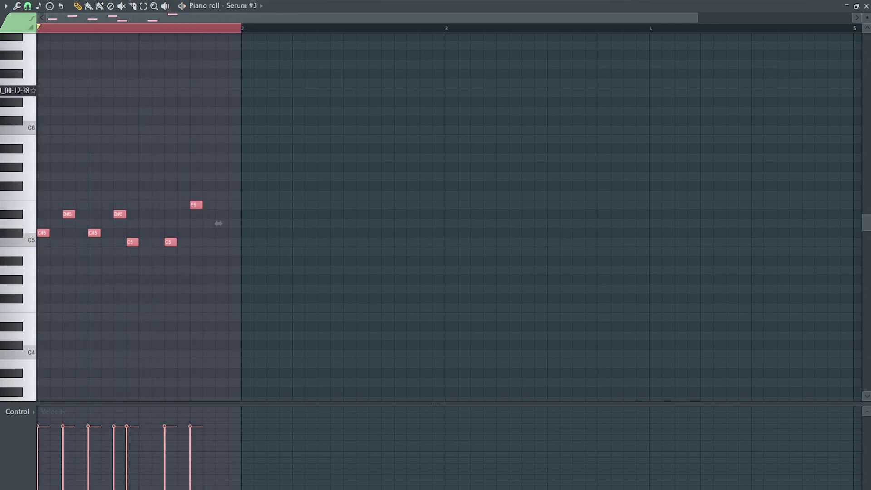
{"action": "key", "text": "ctrl+b"}
{"action": "key", "text": "space"}
{"action": "key", "text": "space"}
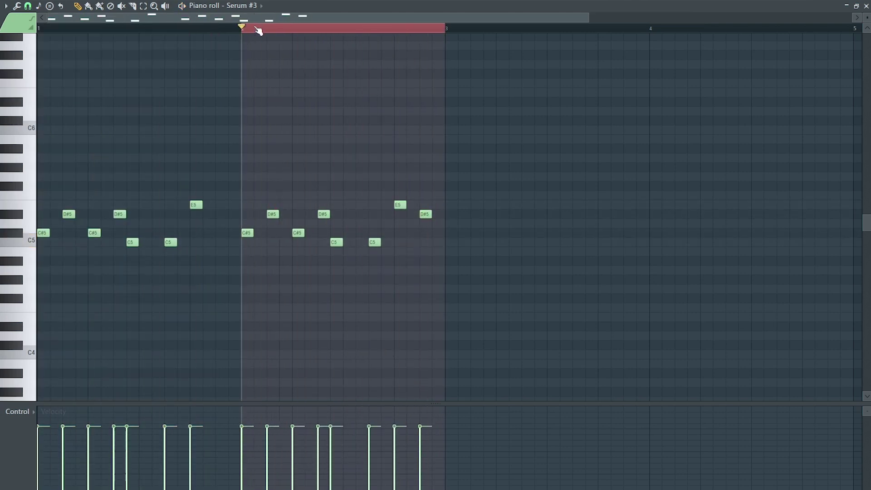
Duplicate bars 1 and 2 of the Serum #3 melody into bars 3 and 4 and play the pattern
{"action": "key", "text": "ctrl+a"}
{"action": "key", "text": "ctrl+b"}
{"action": "left_click_drag", "start_coordinate": [854, 29], "coordinate": [438, 67]}
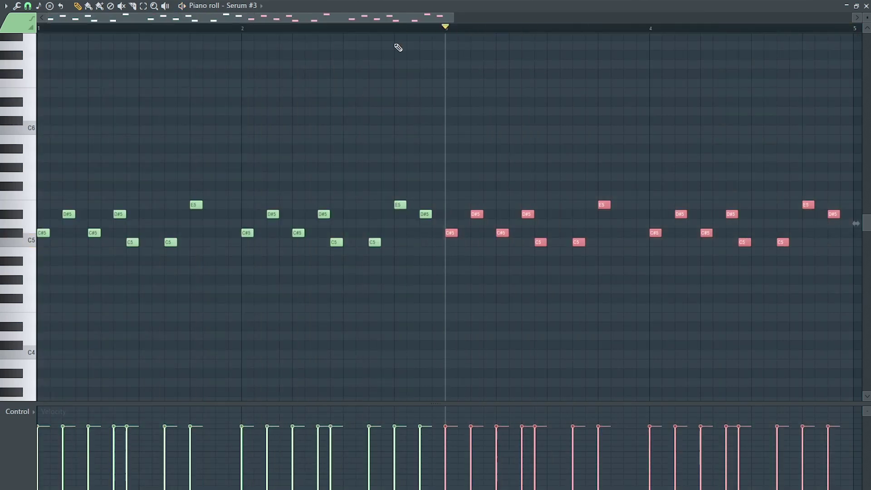
{"action": "left_click", "coordinate": [306, 320], "text": "ctrl"}
{"action": "key", "text": "space"}
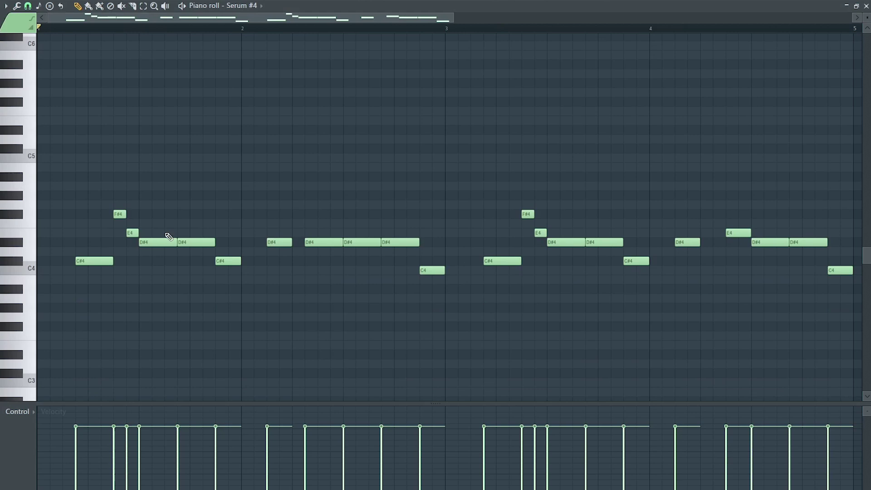
Delete all Serum #4 notes except the last two D#4 notes and the final C4, and play the pattern
{"action": "left_click_drag", "start_coordinate": [103, 173], "coordinate": [738, 294]}
{"action": "key", "text": "Delete"}
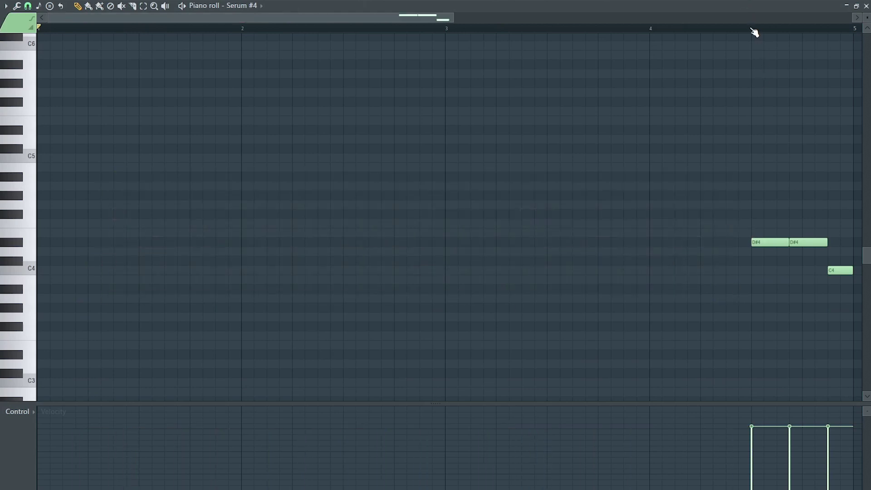
{"action": "key", "text": "space"}
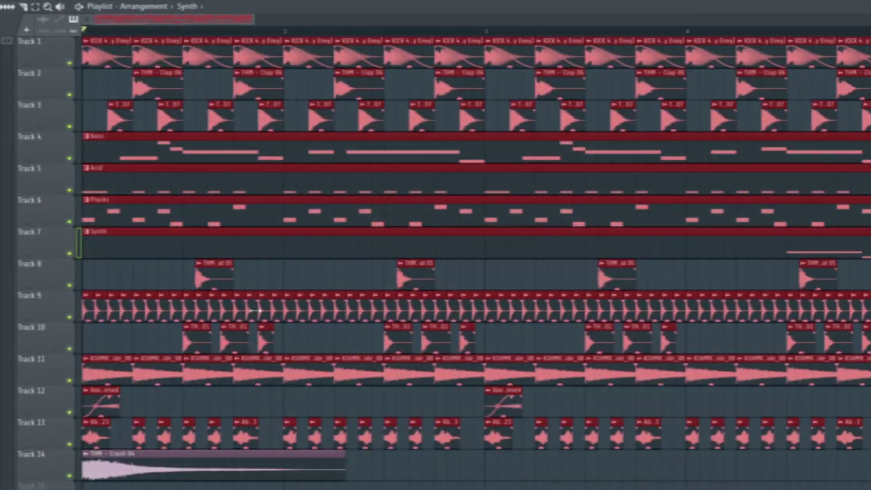
Repeat the whole four-bar section through bar 16 and place a second THM - Crash 04 clip on track 14 at bar 9
{"action": "key", "text": "ctrl+b"}
{"action": "scroll", "coordinate": [585, 368], "scroll_direction": "down", "scroll_amount": 6}
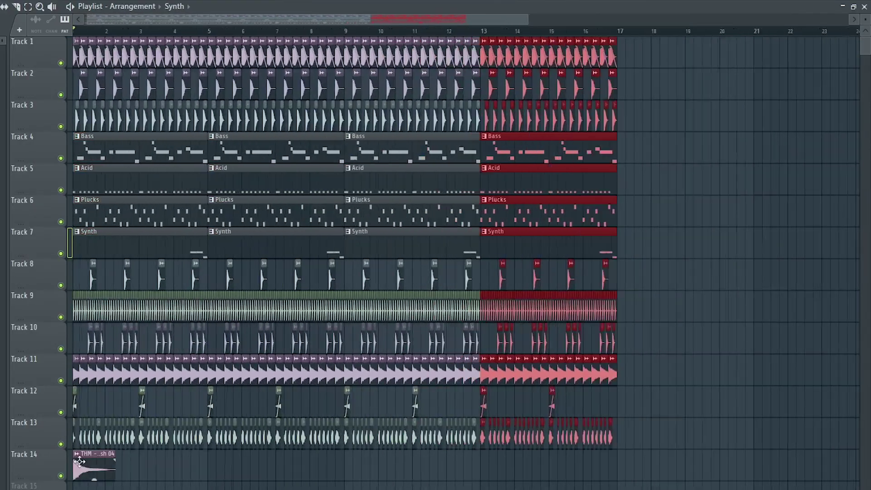
{"action": "scroll", "coordinate": [81, 461], "scroll_direction": "up", "scroll_amount": 2}
{"action": "left_click", "coordinate": [105, 470]}
{"action": "scroll", "coordinate": [461, 463], "scroll_direction": "down", "scroll_amount": 1}
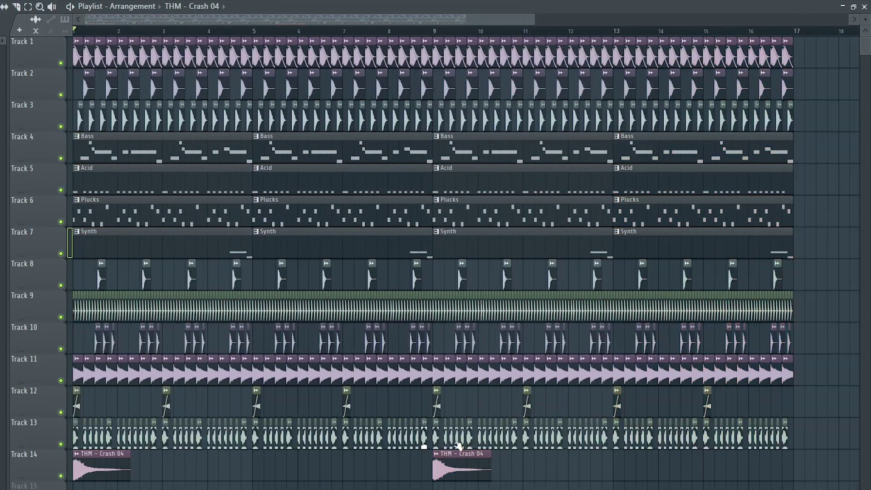
Delete the clips on tracks 2, 3, 8, 9 and 11 from bar 16, leaving the kick in place, and play the ending
{"action": "scroll", "coordinate": [790, 204], "scroll_direction": "up", "scroll_amount": 6}
{"action": "right_click", "coordinate": [481, 84]}
{"action": "right_click", "coordinate": [569, 119]}
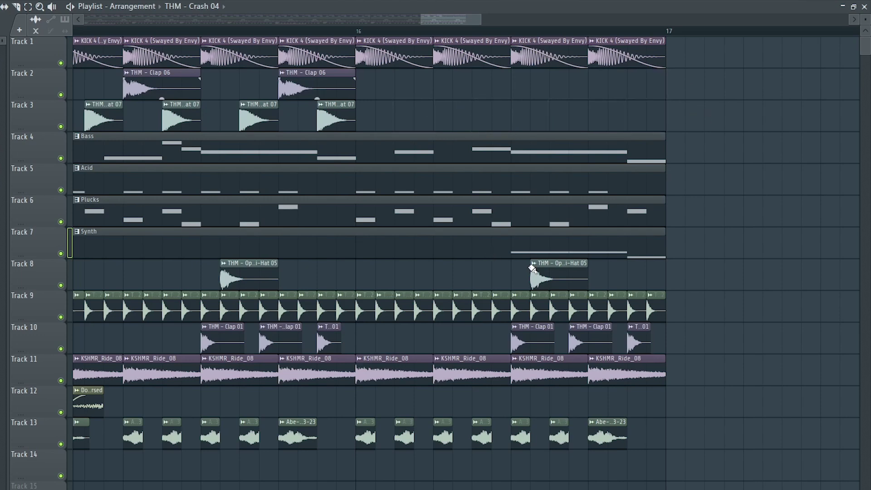
{"action": "right_click", "coordinate": [533, 269]}
{"action": "right_click", "coordinate": [370, 311]}
{"action": "right_click", "coordinate": [645, 372]}
{"action": "left_click", "coordinate": [386, 40]}
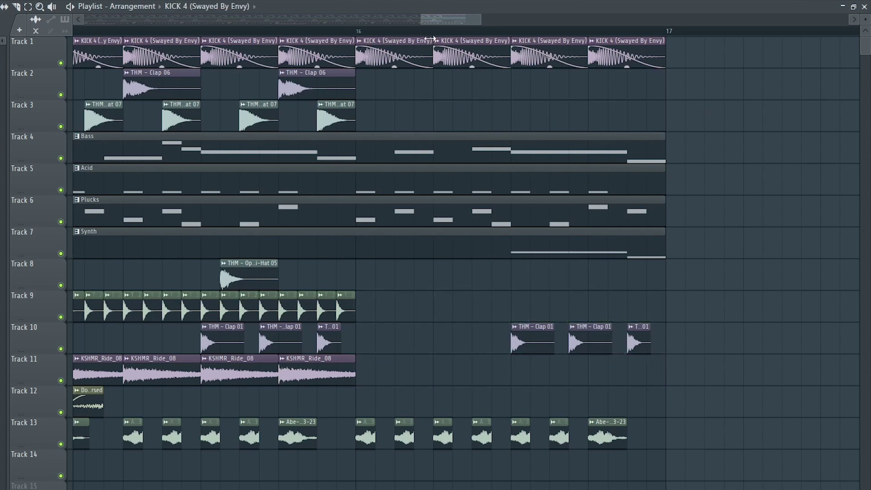
{"action": "key", "text": "space"}
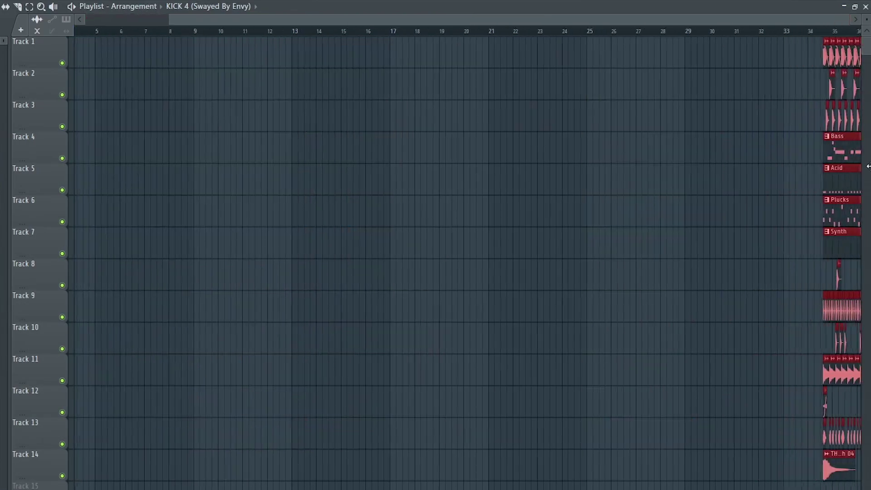
Move the whole arrangement later in the playlist so that it starts at bar 33
{"action": "left_click_drag", "start_coordinate": [869, 166], "coordinate": [794, 165]}
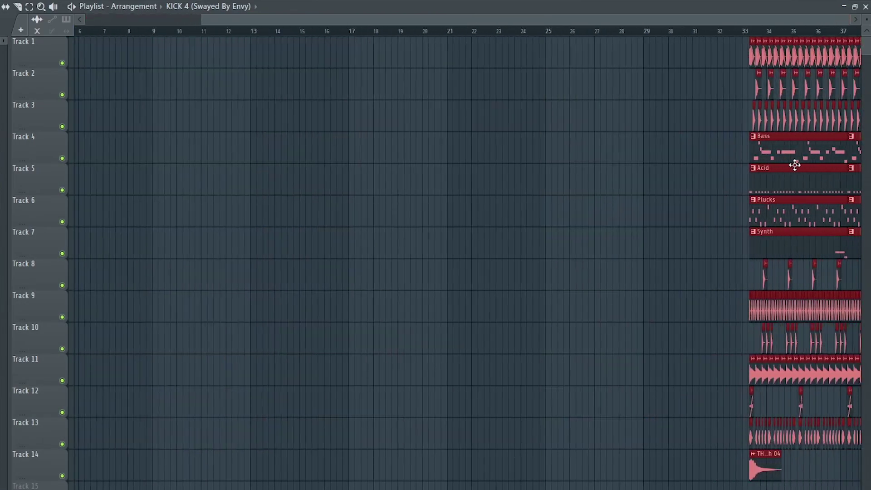
{"action": "scroll", "coordinate": [778, 182], "scroll_direction": "up", "scroll_amount": 5}
{"action": "left_click", "coordinate": [724, 243]}
{"action": "right_click", "coordinate": [659, 285]}
{"action": "scroll", "coordinate": [739, 258], "scroll_direction": "down", "scroll_amount": 5}
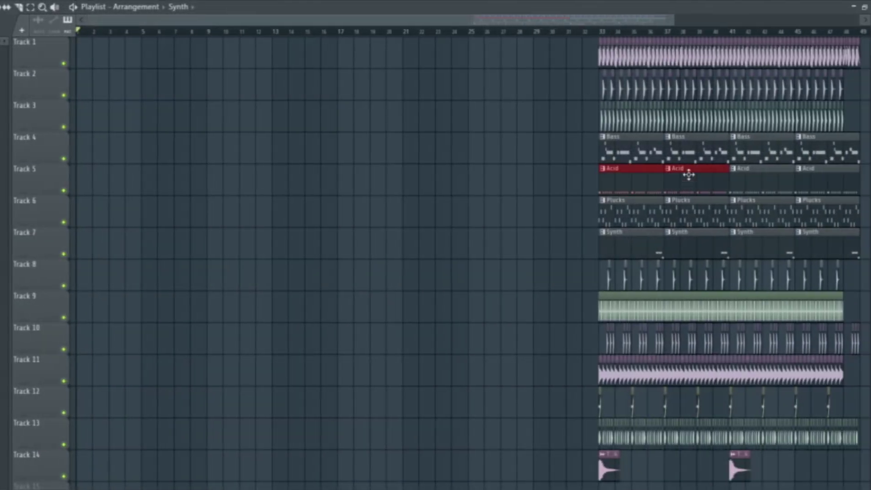
Copy the clips on tracks 1, 5 and 13 from bars 33–40 to bar 1 and repeat them through bar 16
{"action": "left_click_drag", "start_coordinate": [571, 419], "coordinate": [720, 448]}
{"action": "left_click_drag", "start_coordinate": [575, 39], "coordinate": [717, 74]}
{"action": "key", "text": "ctrl+b"}
{"action": "left_click_drag", "start_coordinate": [722, 185], "coordinate": [44, 186]}
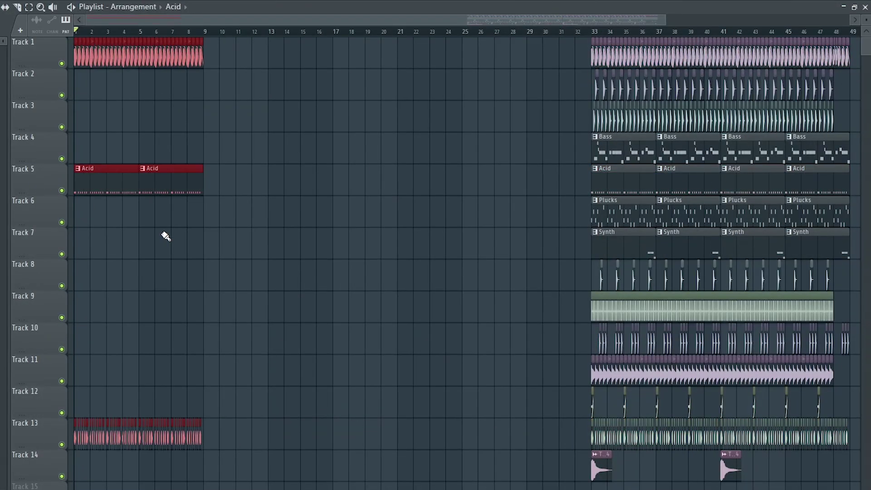
{"action": "key", "text": "ctrl+b"}
Copy the Plucks patterns and the track 3 and track 11 clips from bars 33–40 to bars 9–16
{"action": "left_click_drag", "start_coordinate": [581, 196], "coordinate": [682, 230]}
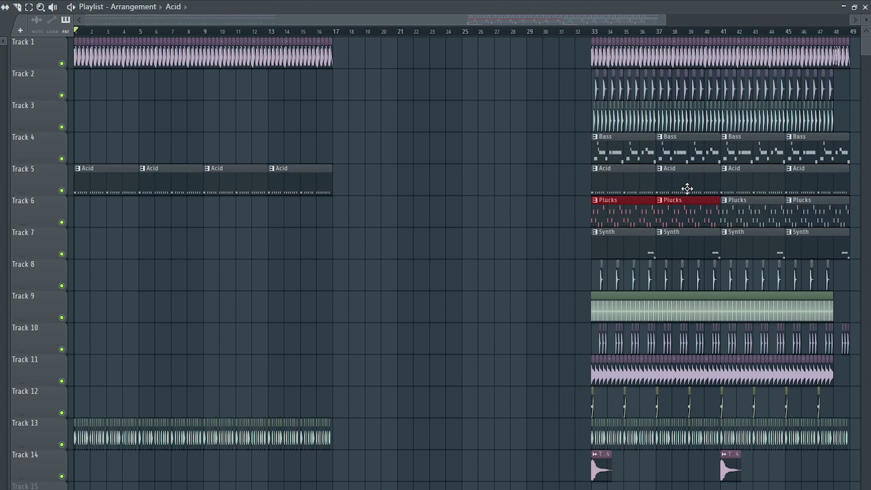
{"action": "left_click_drag", "start_coordinate": [546, 382], "coordinate": [722, 388]}
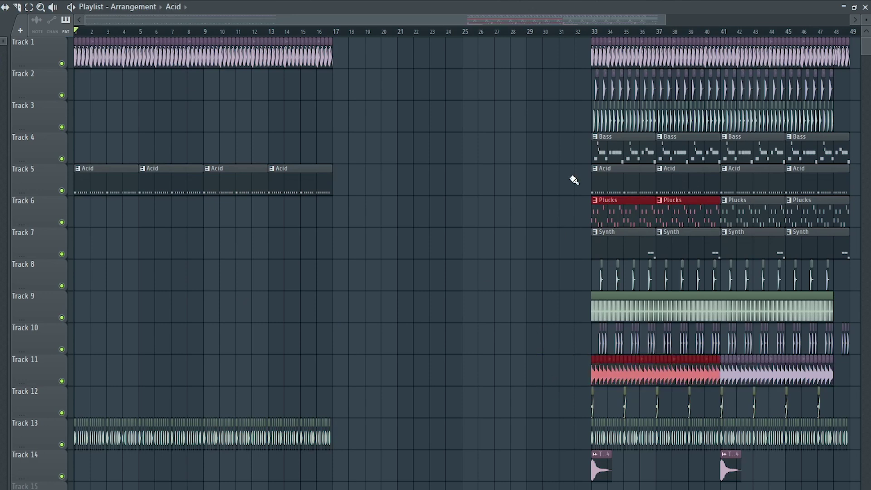
{"action": "left_click_drag", "start_coordinate": [568, 130], "coordinate": [722, 132]}
{"action": "key", "text": "ctrl+b"}
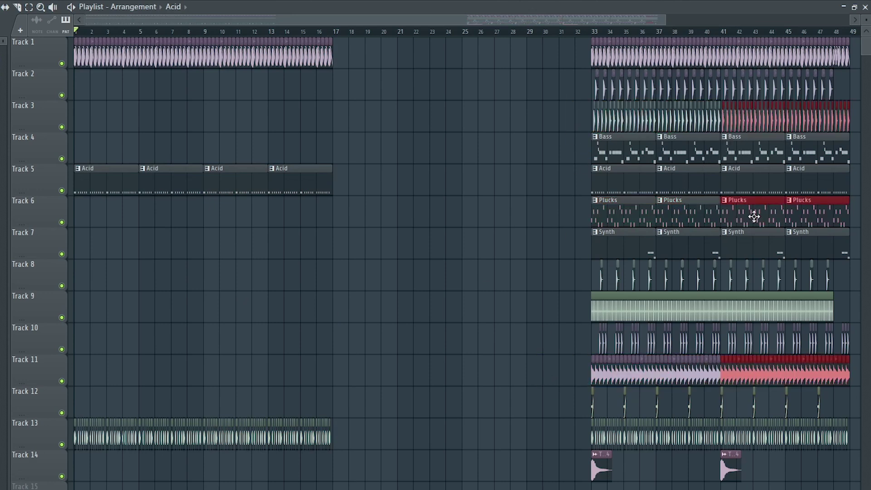
{"action": "left_click_drag", "start_coordinate": [755, 218], "coordinate": [237, 218]}
{"action": "left_click", "coordinate": [176, 278], "text": "ctrl"}
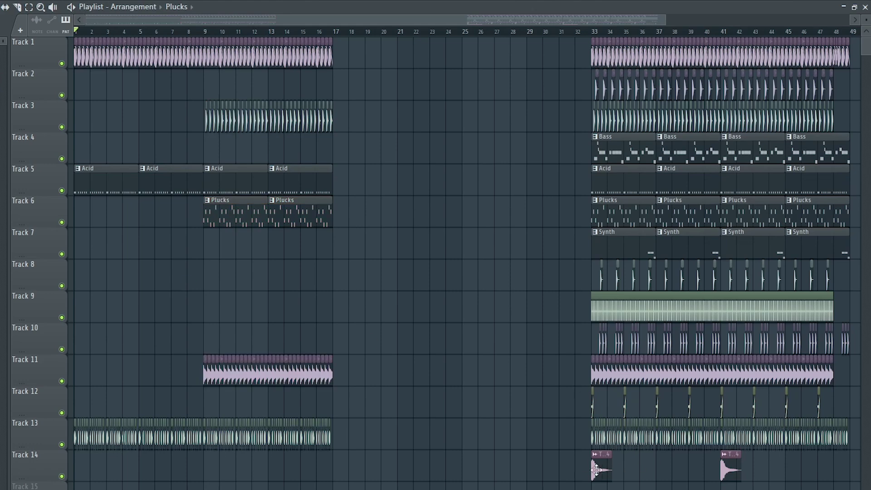
Place a THM - Crash 04 clip on track 14 at bar 17
{"action": "scroll", "coordinate": [169, 456], "scroll_direction": "up", "scroll_amount": 2}
{"action": "scroll", "coordinate": [169, 455], "scroll_direction": "down", "scroll_amount": 5}
{"action": "scroll", "coordinate": [534, 338], "scroll_direction": "right", "scroll_amount": 5}
{"action": "scroll", "coordinate": [235, 348], "scroll_direction": "up", "scroll_amount": 1}
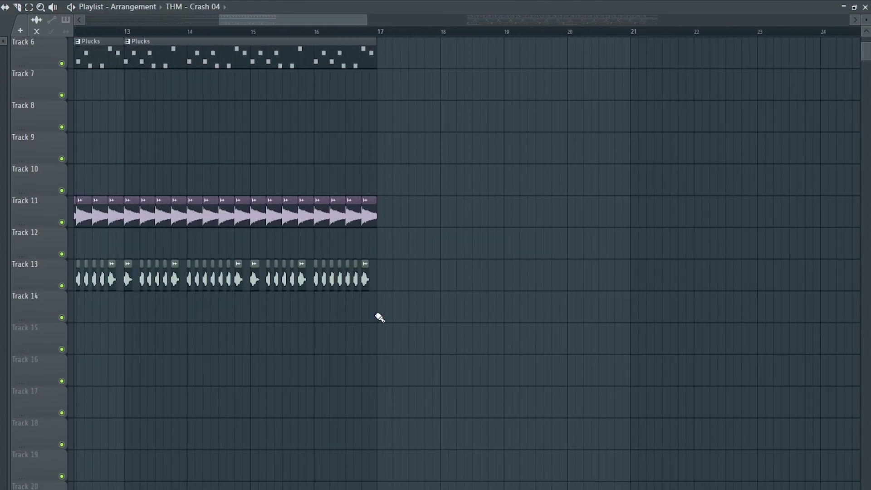
{"action": "left_click", "coordinate": [380, 315]}
Add a unique THM - Crash 04 clip on track 15, reverse it and align its end with bar 17
{"action": "left_click", "coordinate": [321, 335]}
{"action": "left_click", "coordinate": [318, 328]}
{"action": "left_click", "coordinate": [376, 435]}
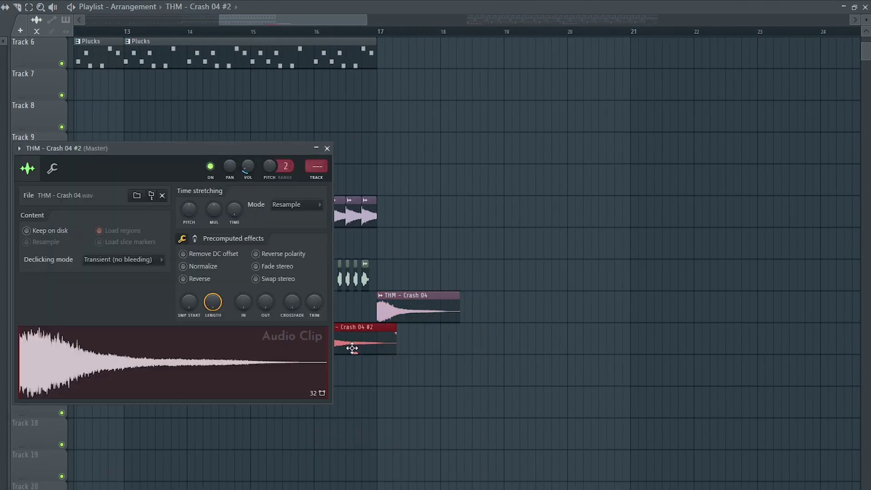
{"action": "left_click", "coordinate": [208, 281]}
{"action": "left_click", "coordinate": [327, 149]}
{"action": "left_click_drag", "start_coordinate": [363, 348], "coordinate": [352, 349]}
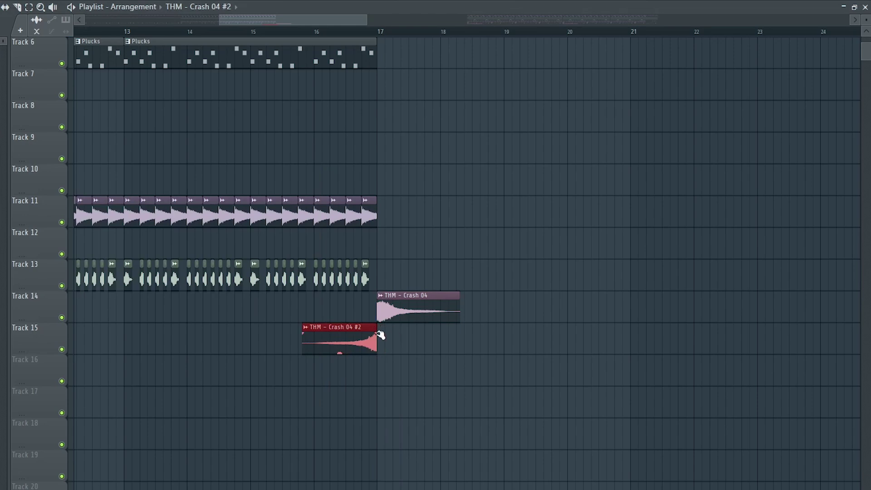
{"action": "scroll", "coordinate": [380, 335], "scroll_direction": "up", "scroll_amount": 4}
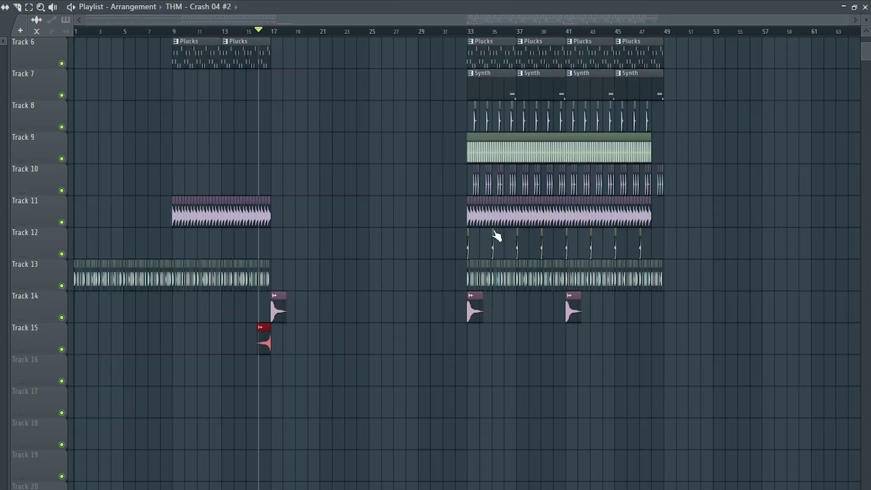
Fill bars 17–32 with the Bass patterns and track 12 clips, and trim a Plucks clip at bar 17 to about a quarter bar
{"action": "key", "text": "space"}
{"action": "scroll", "coordinate": [566, 238], "scroll_direction": "up", "scroll_amount": 5}
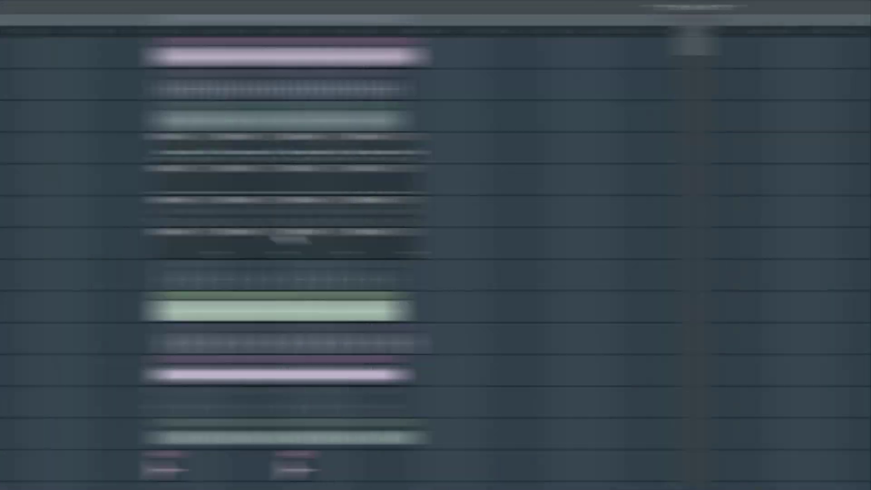
{"action": "left_click_drag", "start_coordinate": [411, 213], "coordinate": [294, 221]}
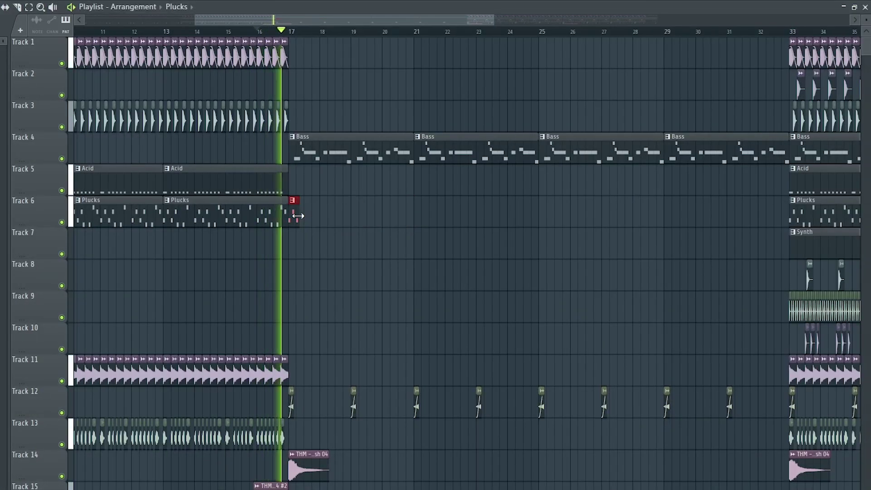
{"action": "key", "text": "space"}
{"action": "key", "text": "space"}
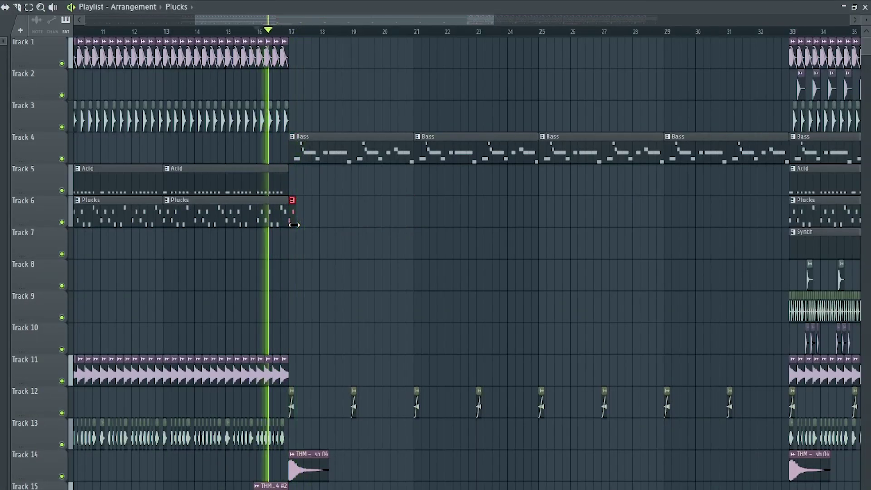
Repeat the short Plucks clip at the start of every bar from 18 through 32
{"action": "left_click", "coordinate": [353, 222]}
{"action": "key", "text": "space"}
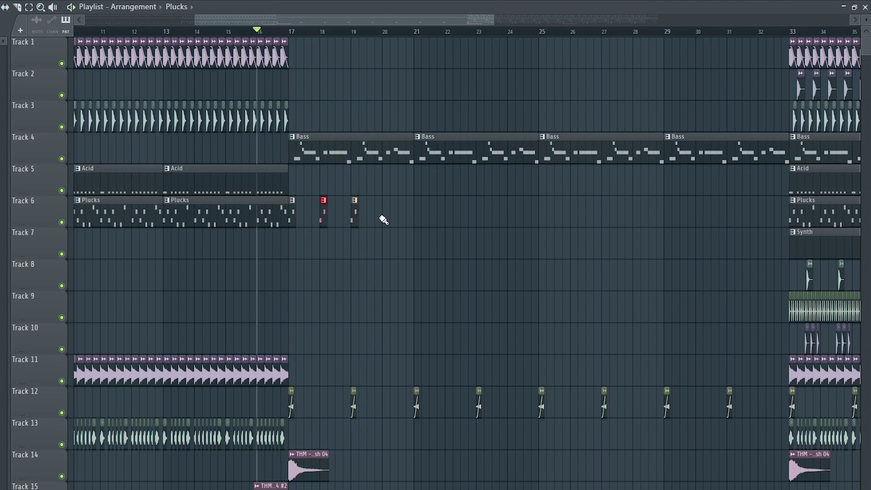
{"action": "left_click_drag", "start_coordinate": [412, 44], "coordinate": [292, 69]}
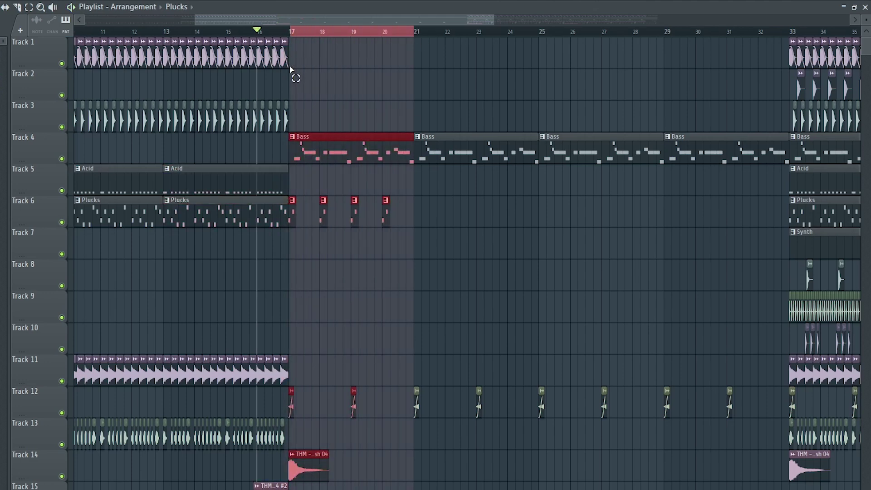
{"action": "left_click_drag", "start_coordinate": [463, 222], "coordinate": [291, 212]}
{"action": "key", "text": "ctrl+b"}
{"action": "key", "text": "ctrl+b"}
{"action": "key", "text": "ctrl+b"}
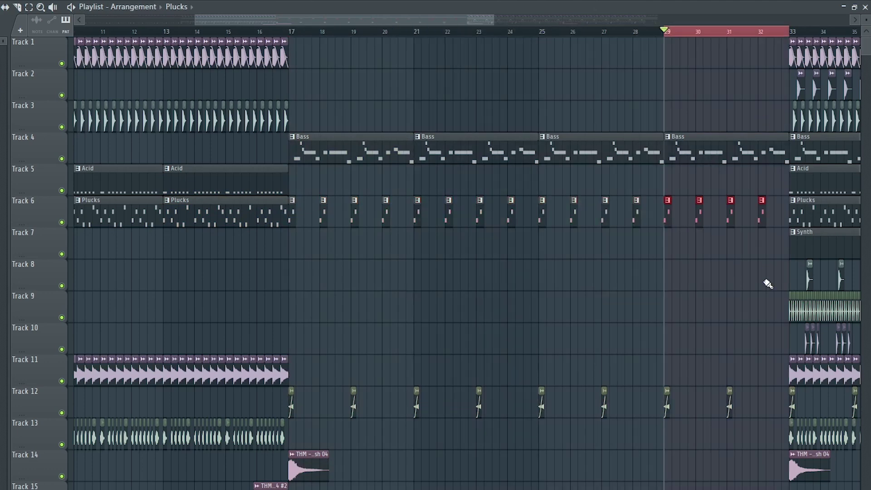
Clear the Bass and Plucks from bar 32 and play the transition into bar 17
{"action": "left_click_drag", "start_coordinate": [791, 147], "coordinate": [748, 149]}
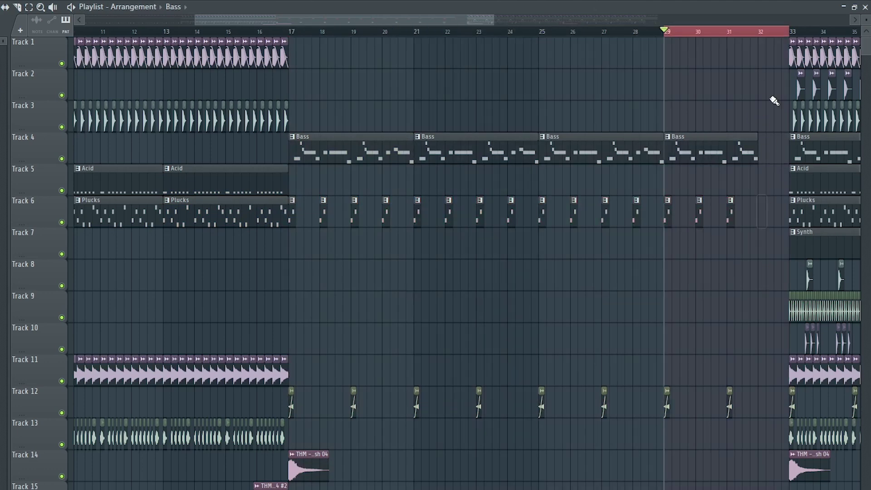
{"action": "left_click", "coordinate": [669, 41], "text": "ctrl"}
{"action": "left_click", "coordinate": [276, 32]}
{"action": "key", "text": "space"}
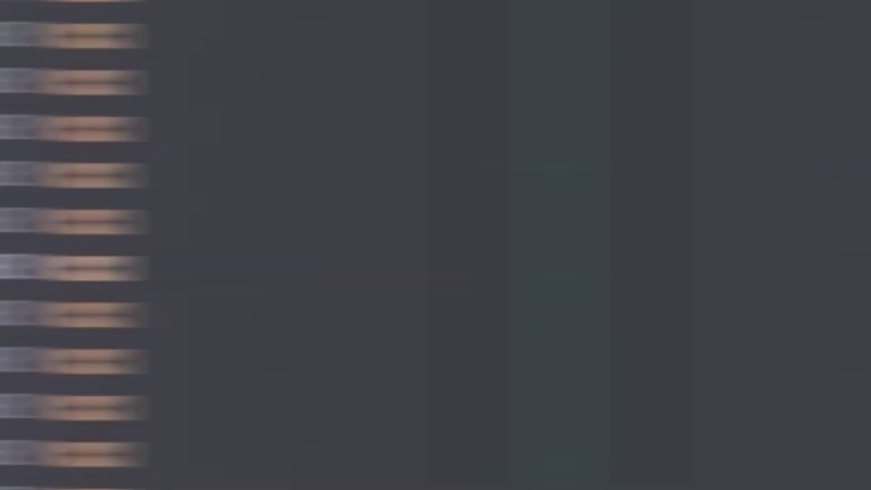
Place KSHMR_Impact_with_Sweep_07 on track 15 with its impact landing on bar 25, and play it with its clip settings open
{"action": "left_click_drag", "start_coordinate": [463, 282], "coordinate": [383, 383]}
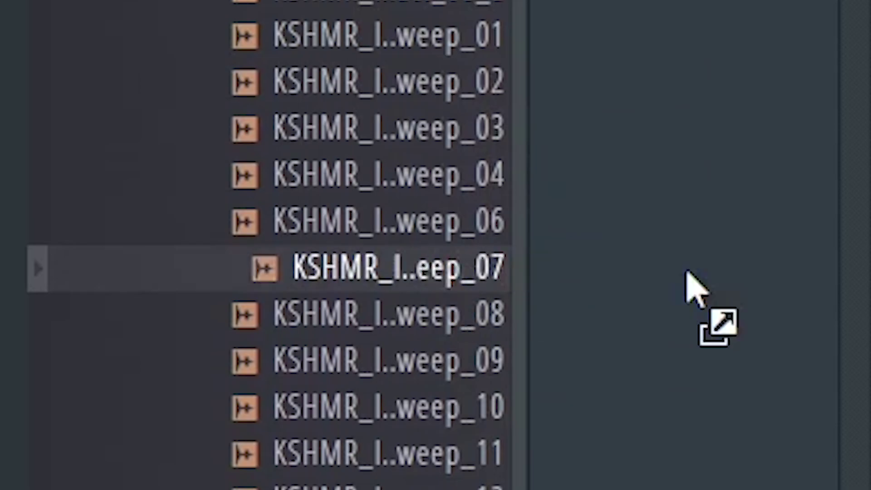
{"action": "left_click_drag", "start_coordinate": [473, 369], "coordinate": [506, 369]}
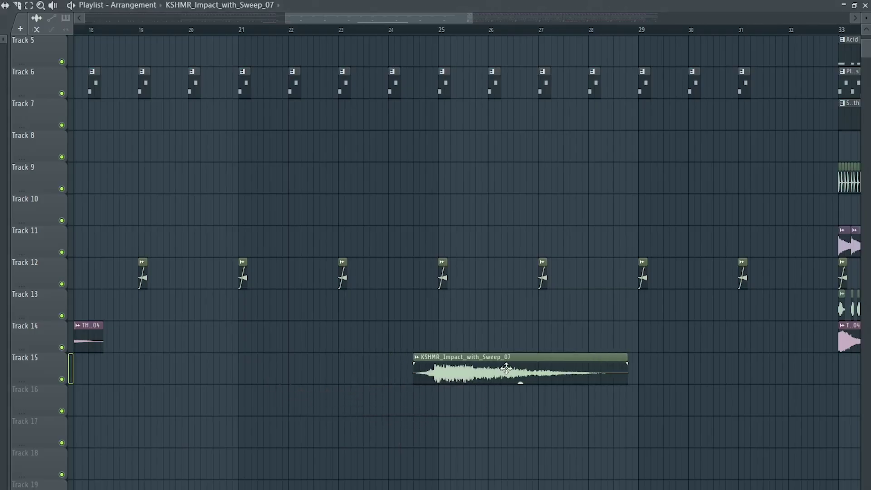
{"action": "double_click", "coordinate": [506, 369]}
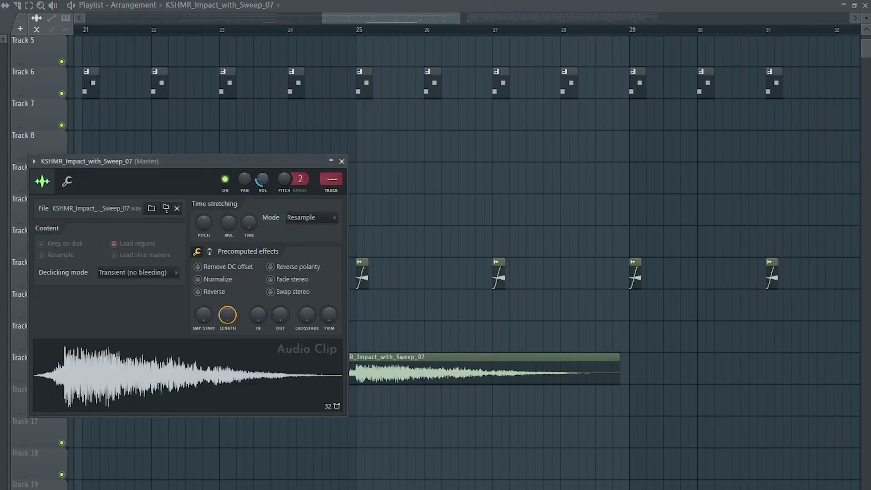
{"action": "left_click", "coordinate": [315, 32]}
{"action": "double_click", "coordinate": [368, 367]}
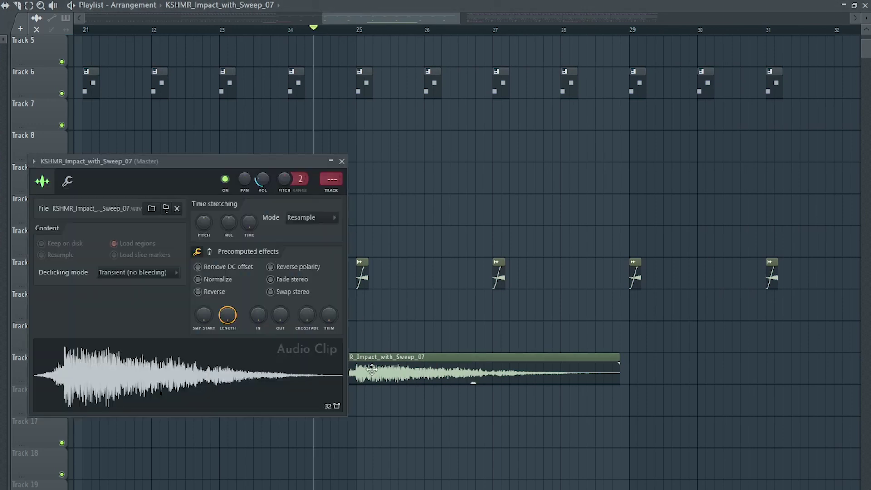
{"action": "key", "text": "space"}
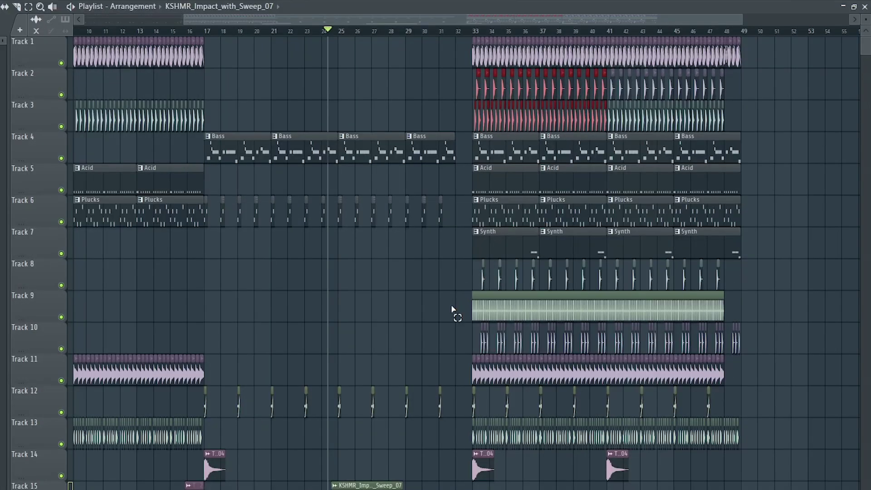
Copy the clips on tracks 2, 3, 9 and 10 from bars 33–40 to bars 25–32
{"action": "left_click_drag", "start_coordinate": [451, 309], "coordinate": [607, 355]}
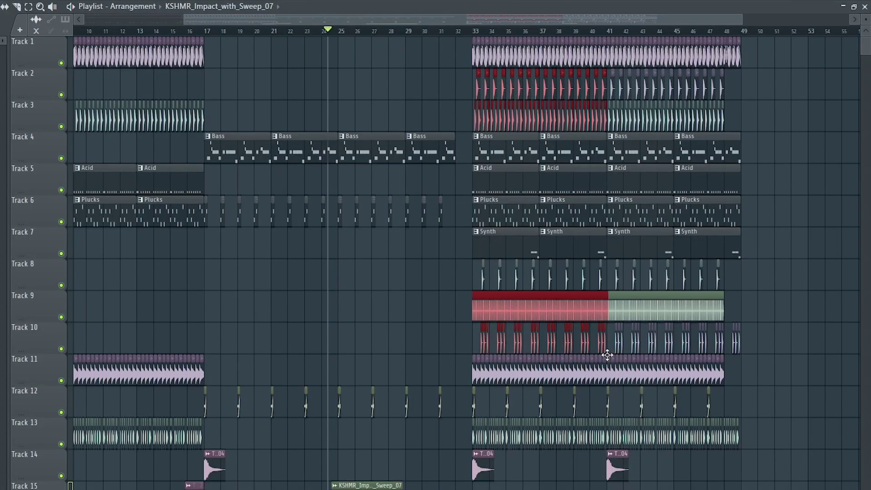
{"action": "key", "text": "ctrl+b"}
{"action": "left_click_drag", "start_coordinate": [614, 73], "coordinate": [356, 99]}
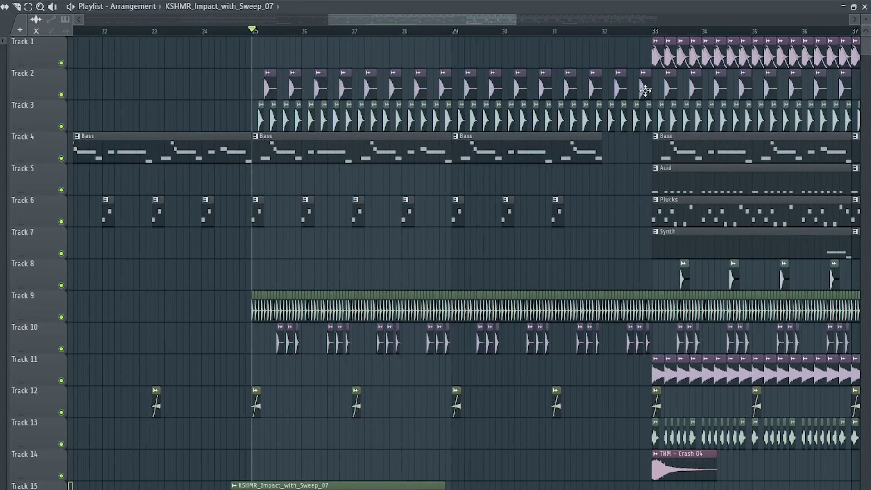
Delete the clips on tracks 2, 3, 9 and 10 within bar 32
{"action": "right_click", "coordinate": [621, 86]}
{"action": "right_click", "coordinate": [646, 87]}
{"action": "right_click", "coordinate": [649, 111]}
{"action": "right_click", "coordinate": [637, 116]}
{"action": "right_click", "coordinate": [624, 118]}
{"action": "right_click", "coordinate": [612, 121]}
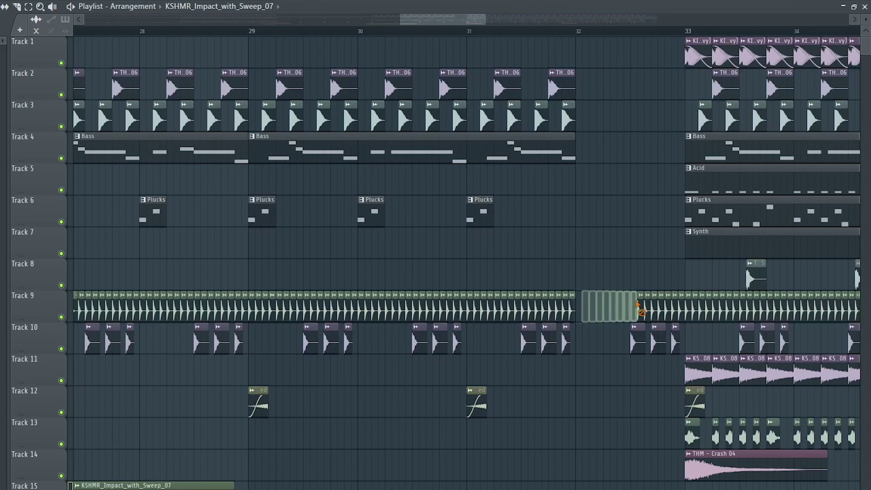
{"action": "key", "text": "Delete"}
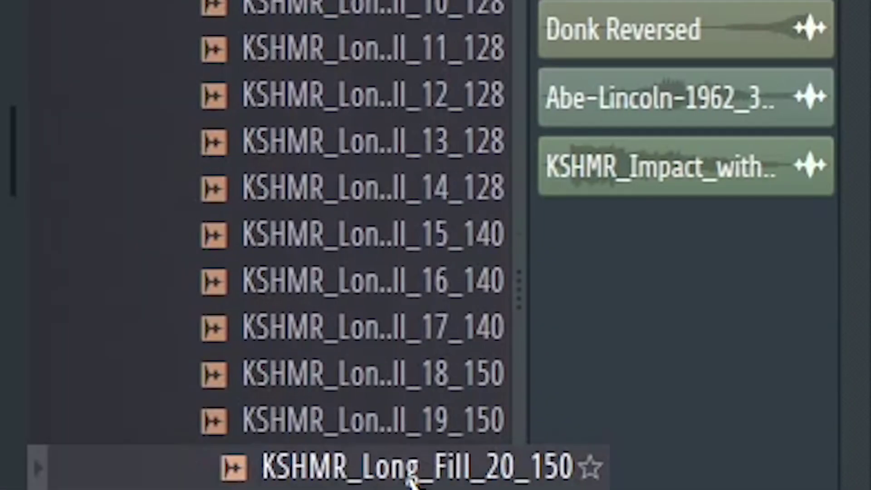
Place KSHMR_Long_Fill_20_150 on track 13 at bar 25 and time-stretch it in Stretch mode so the fill ends at bar 32
{"action": "left_click_drag", "start_coordinate": [411, 482], "coordinate": [302, 309]}
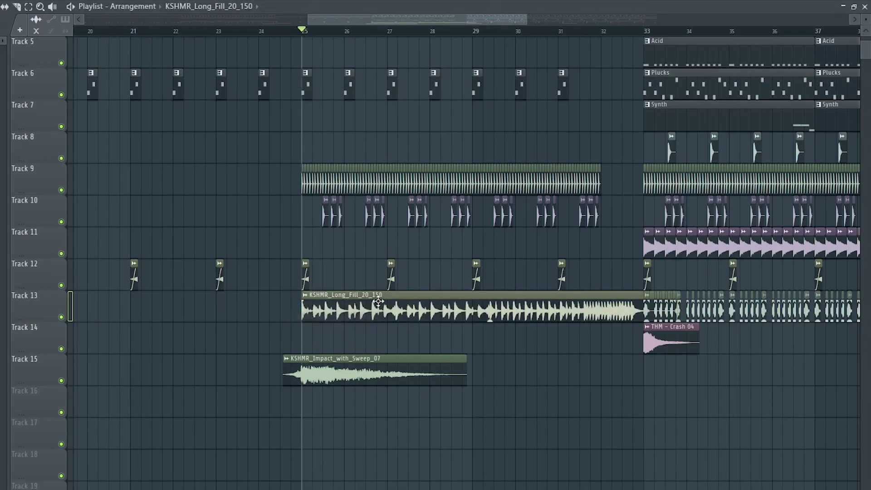
{"action": "double_click", "coordinate": [379, 301]}
{"action": "left_click", "coordinate": [233, 125]}
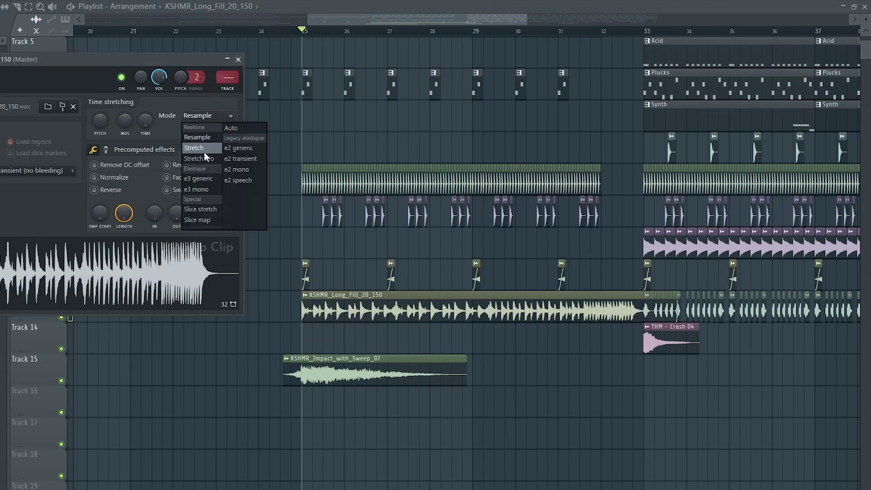
{"action": "left_click", "coordinate": [202, 151]}
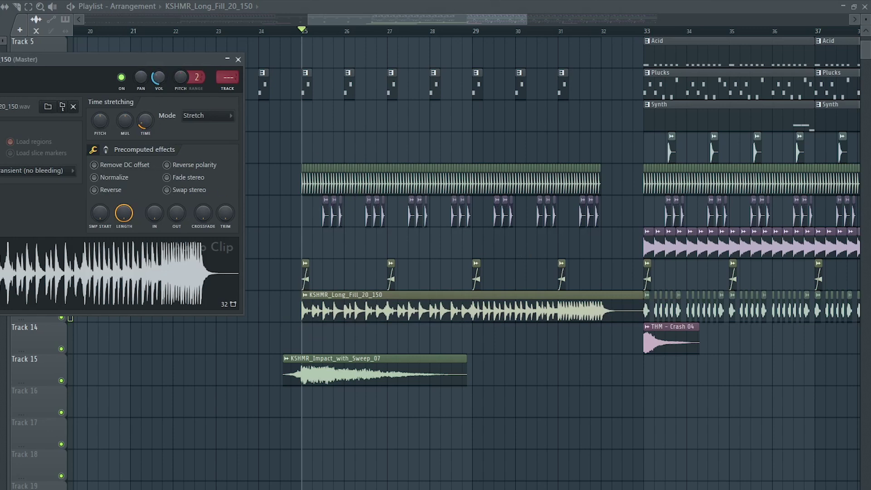
Lower the volume of the long fill on track 13 during playback and trim the clip's end to bar 32
{"action": "key", "text": "space"}
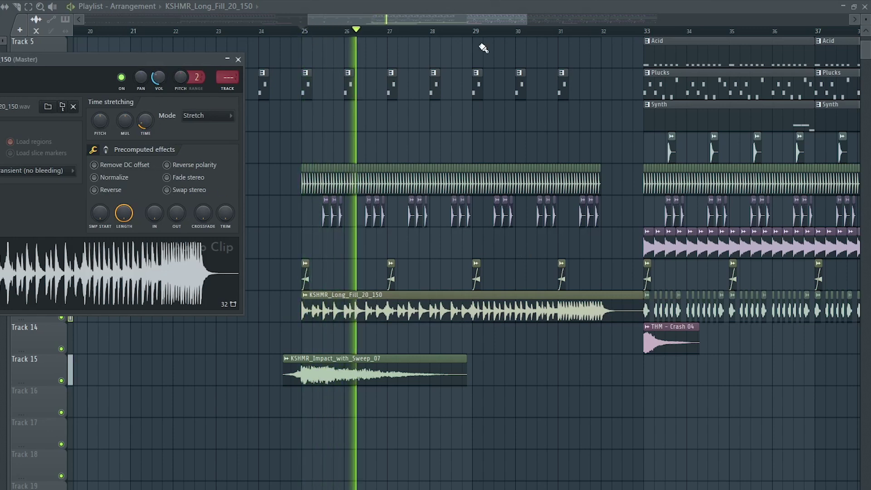
{"action": "left_click", "coordinate": [519, 30]}
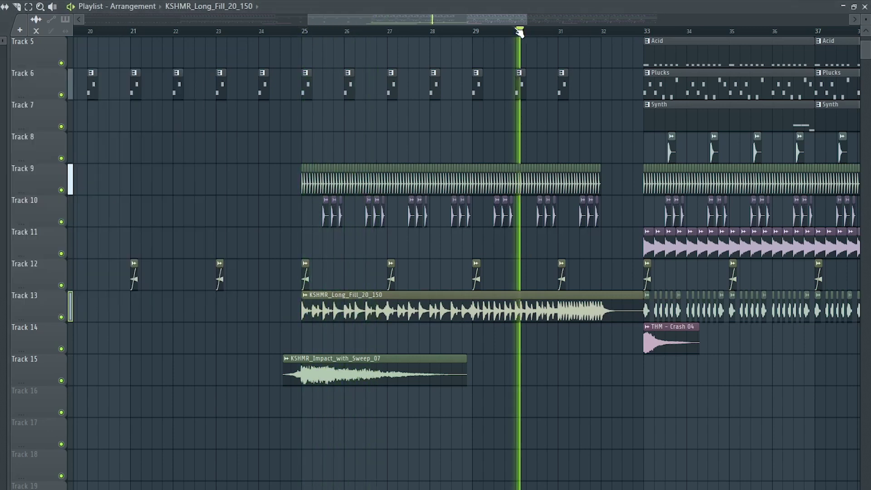
{"action": "double_click", "coordinate": [514, 311]}
{"action": "left_click_drag", "start_coordinate": [159, 78], "coordinate": [159, 93]}
{"action": "key", "text": "space"}
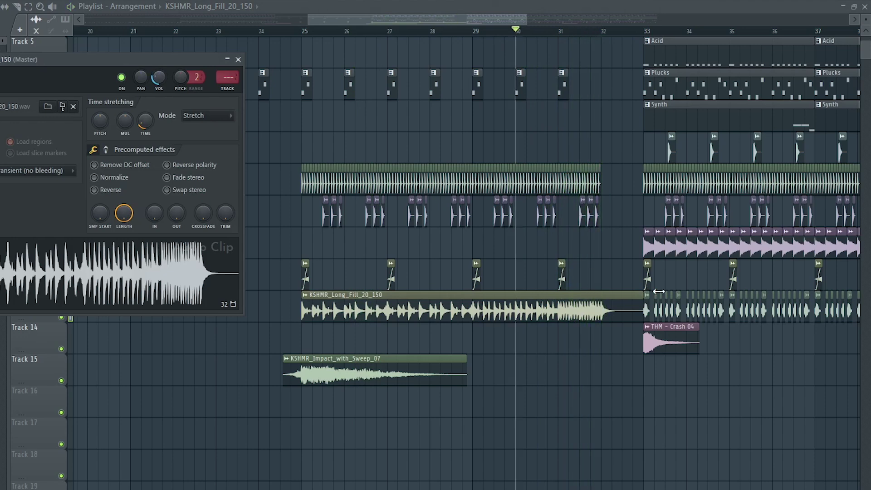
{"action": "left_click_drag", "start_coordinate": [644, 293], "coordinate": [601, 293]}
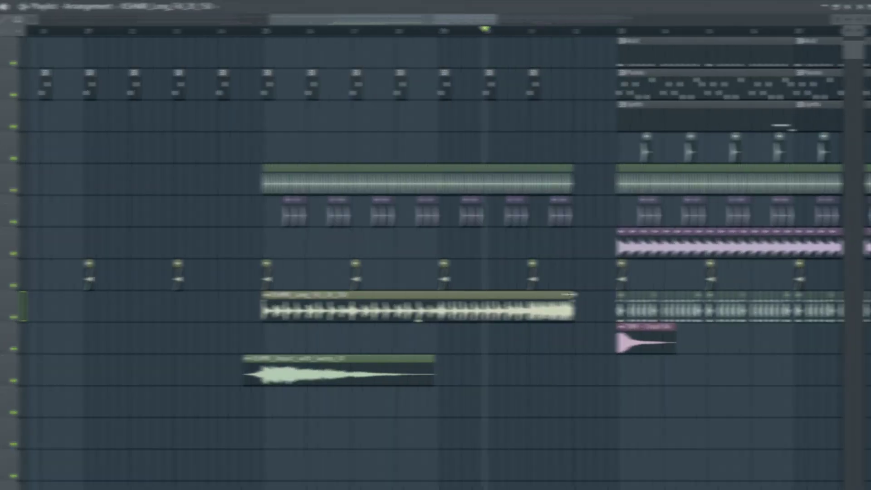
Move the long fill to track 11 and place KSHMR_Long_Sweep_05 on track 13, spanning bars 25 to 32
{"action": "left_click_drag", "start_coordinate": [409, 300], "coordinate": [449, 236]}
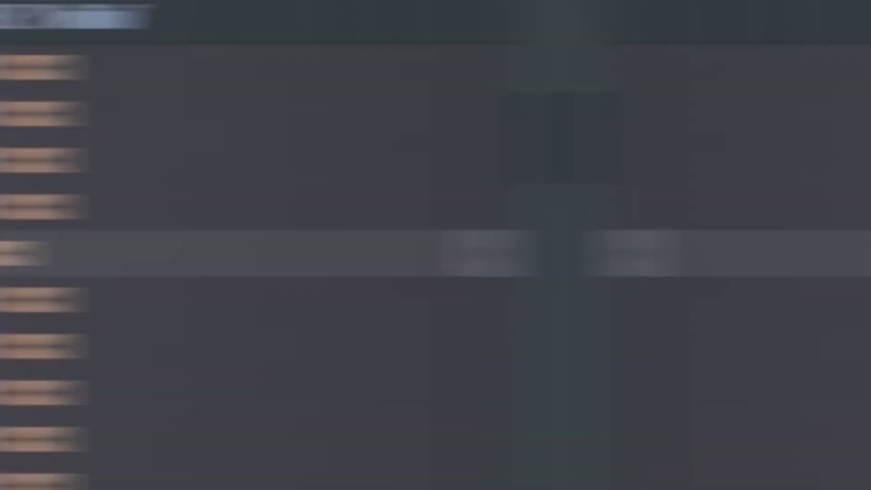
{"action": "left_click_drag", "start_coordinate": [68, 182], "coordinate": [289, 313]}
{"action": "left_click_drag", "start_coordinate": [594, 300], "coordinate": [602, 296]}
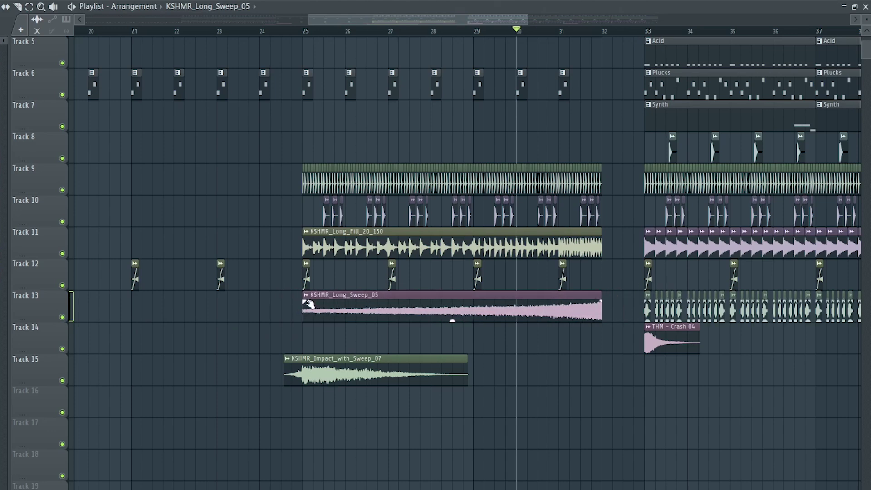
Fade in the long sweep from bar 25 to about bar 29, open its sample settings and play the arrangement
{"action": "left_click_drag", "start_coordinate": [309, 304], "coordinate": [476, 289]}
{"action": "double_click", "coordinate": [526, 309]}
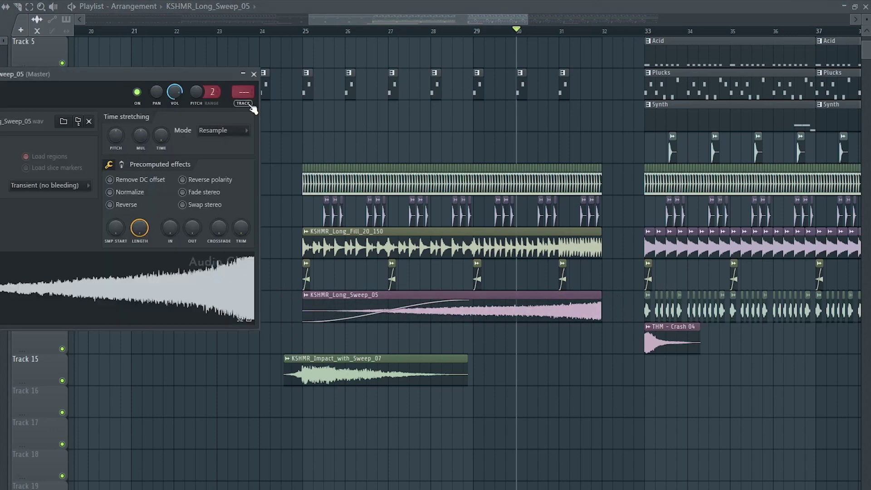
{"action": "key", "text": "space"}
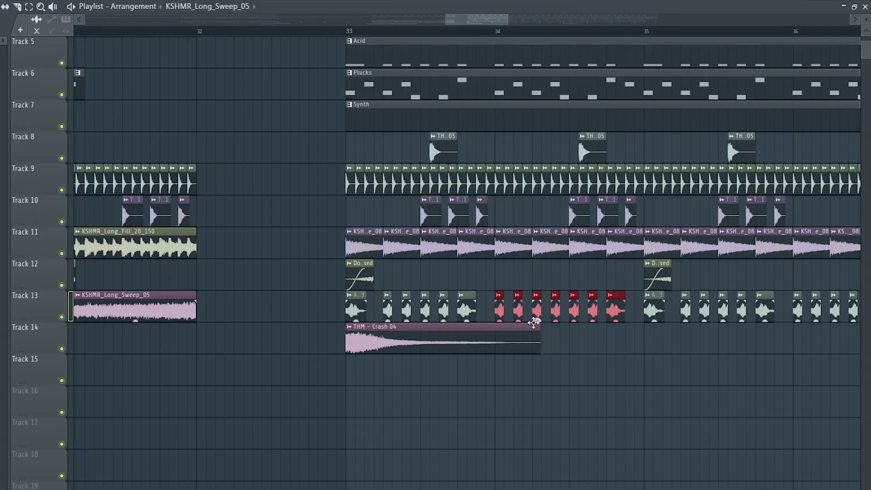
Copy the vocal chops of bar 34 on track 13 to bar 32 and set the playback position about half a bar before it
{"action": "left_click_drag", "start_coordinate": [590, 313], "coordinate": [201, 315]}
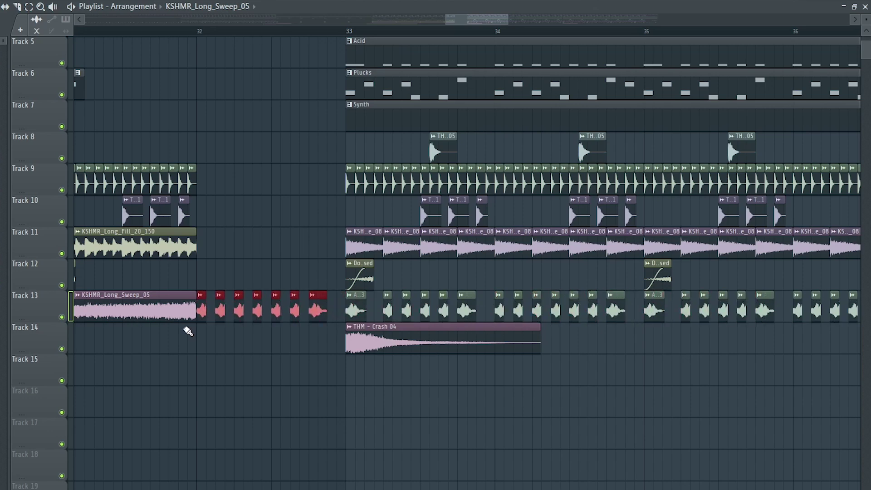
{"action": "scroll", "coordinate": [121, 55], "scroll_direction": "up", "scroll_amount": 1}
{"action": "left_click", "coordinate": [125, 30]}
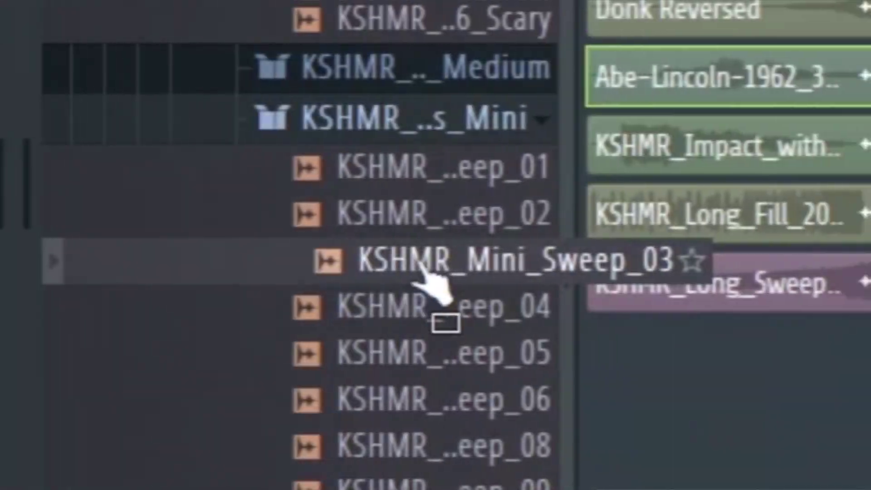
Place KSHMR_Mini_Sweep_03 on track 15 so it ends at bar 33, open its sample settings and play the transition
{"action": "left_click_drag", "start_coordinate": [424, 268], "coordinate": [385, 359]}
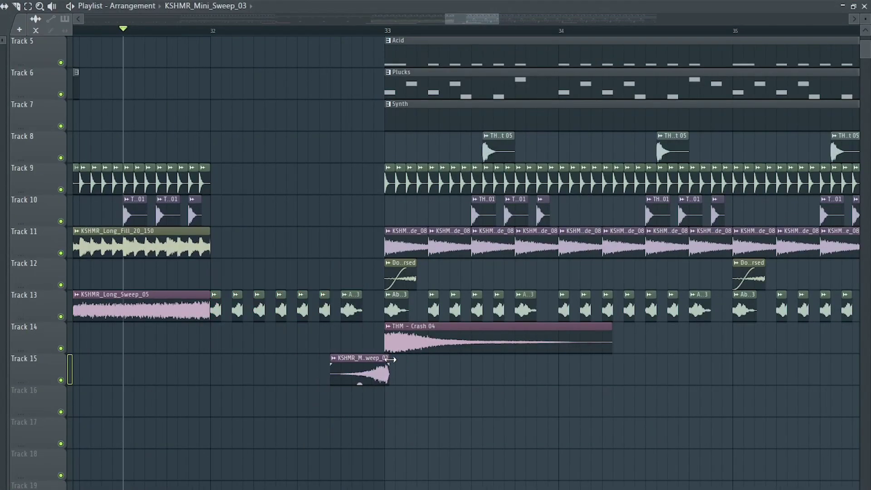
{"action": "double_click", "coordinate": [352, 370]}
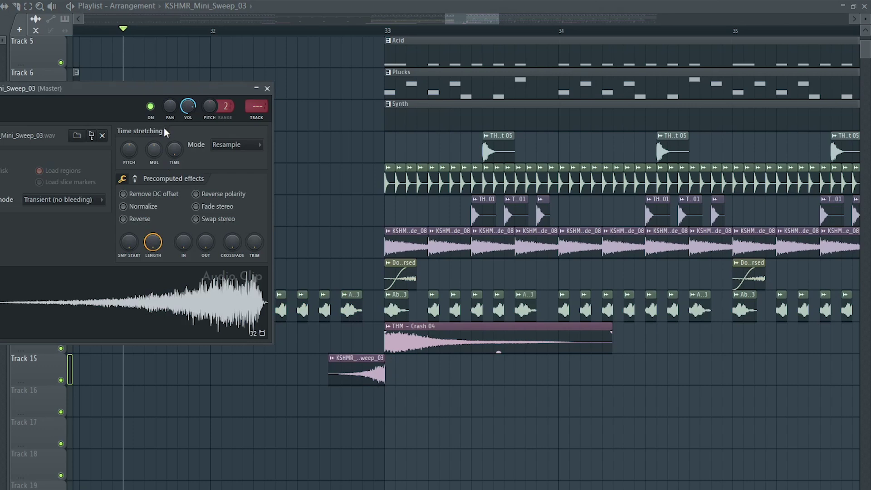
{"action": "key", "text": "space"}
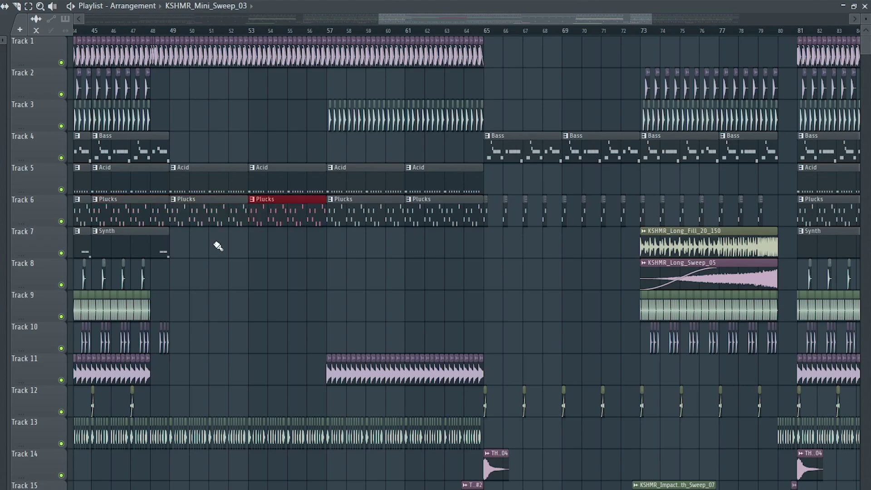
Duplicate the Synth pattern on track 7 four times to fill bars 49 to 64
{"action": "key", "text": "ctrl+b"}
{"action": "key", "text": "ctrl+b"}
{"action": "key", "text": "ctrl+b"}
{"action": "key", "text": "ctrl+b"}
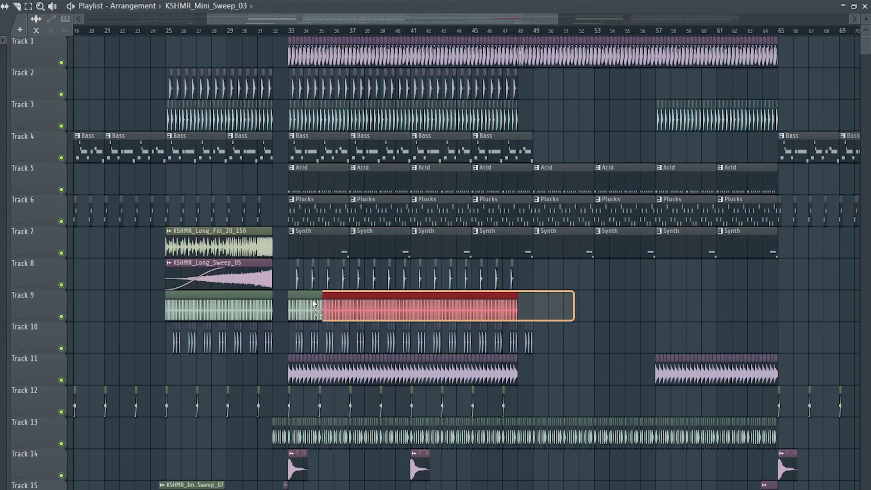
Duplicate the track 9 clips of bars 33–47 and align the copies to start at bar 49
{"action": "left_click_drag", "start_coordinate": [313, 303], "coordinate": [290, 304]}
{"action": "key", "text": "ctrl+b"}
{"action": "scroll", "coordinate": [323, 303], "scroll_direction": "down", "scroll_amount": 2}
{"action": "scroll", "coordinate": [360, 309], "scroll_direction": "up", "scroll_amount": 5}
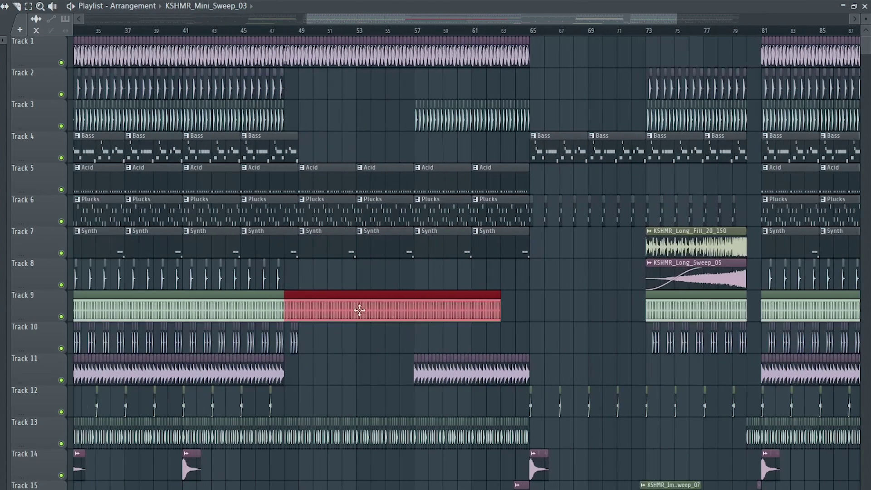
{"action": "left_click_drag", "start_coordinate": [211, 312], "coordinate": [259, 310]}
{"action": "scroll", "coordinate": [255, 316], "scroll_direction": "up", "scroll_amount": 4}
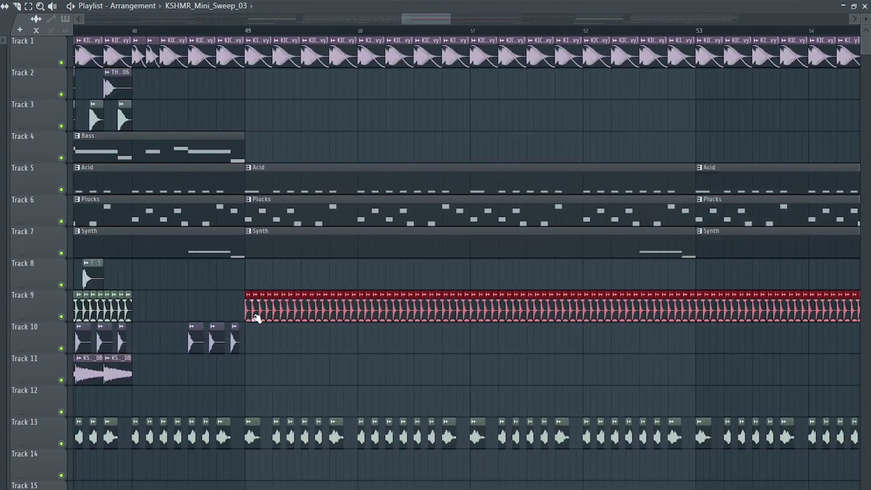
Copy the track 3 clips of bars 57–64 to bars 49–56
{"action": "scroll", "coordinate": [317, 316], "scroll_direction": "down", "scroll_amount": 8}
{"action": "left_click_drag", "start_coordinate": [327, 115], "coordinate": [214, 125]}
{"action": "key", "text": "ctrl+b"}
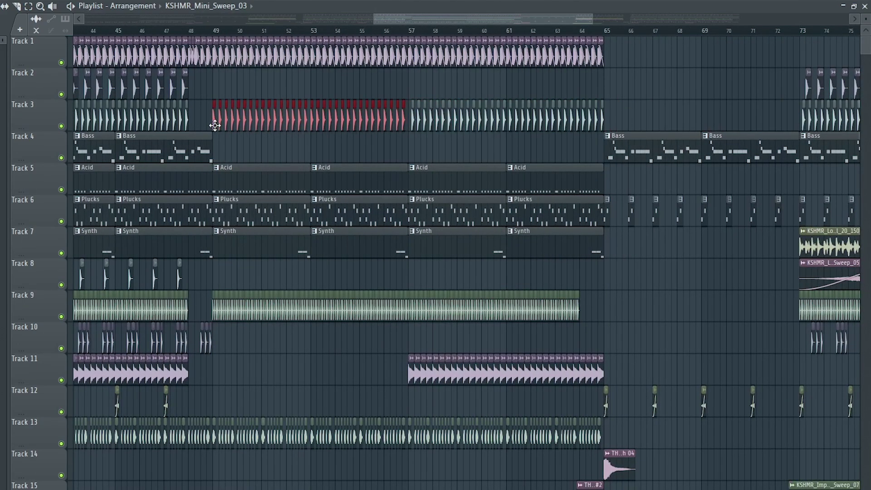
Duplicate a run of track 2 clips and move the copies so they start at about bar 59
{"action": "scroll", "coordinate": [204, 123], "scroll_direction": "up", "scroll_amount": 5}
{"action": "scroll", "coordinate": [454, 114], "scroll_direction": "down", "scroll_amount": 5}
{"action": "left_click_drag", "start_coordinate": [441, 87], "coordinate": [219, 82]}
{"action": "key", "text": "ctrl+b"}
{"action": "left_click_drag", "start_coordinate": [396, 81], "coordinate": [669, 74]}
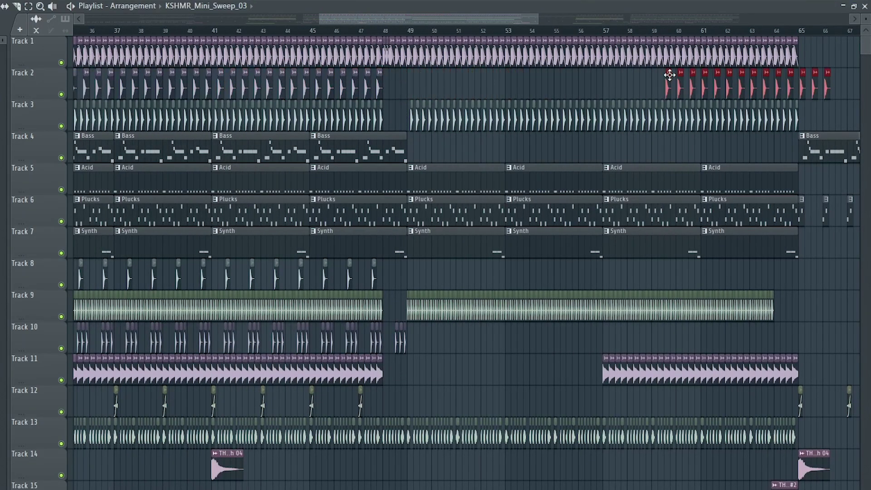
{"action": "scroll", "coordinate": [669, 74], "scroll_direction": "up", "scroll_amount": 5}
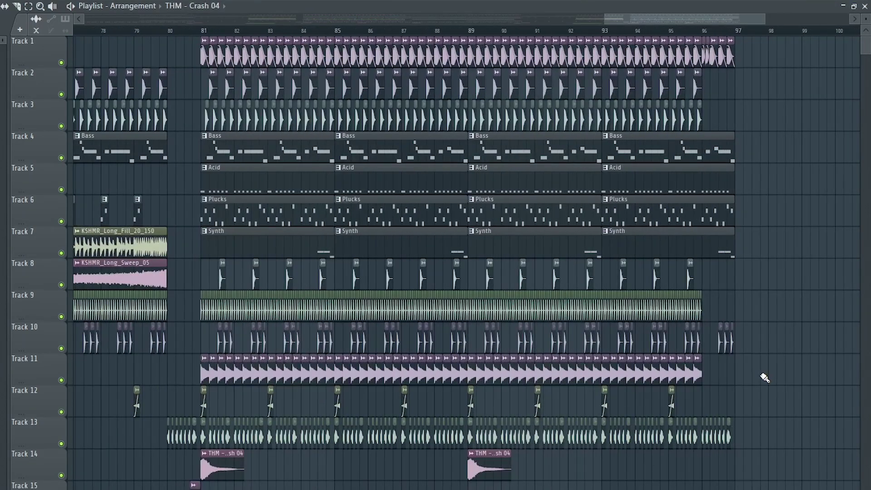
Select the track 11 clips in bars 81–95 and shorten each of them to half its length
{"action": "left_click_drag", "start_coordinate": [762, 381], "coordinate": [181, 356]}
{"action": "scroll", "coordinate": [701, 360], "scroll_direction": "up", "scroll_amount": 5}
{"action": "left_click_drag", "start_coordinate": [700, 360], "coordinate": [695, 360]}
{"action": "scroll", "coordinate": [712, 378], "scroll_direction": "up", "scroll_amount": 3}
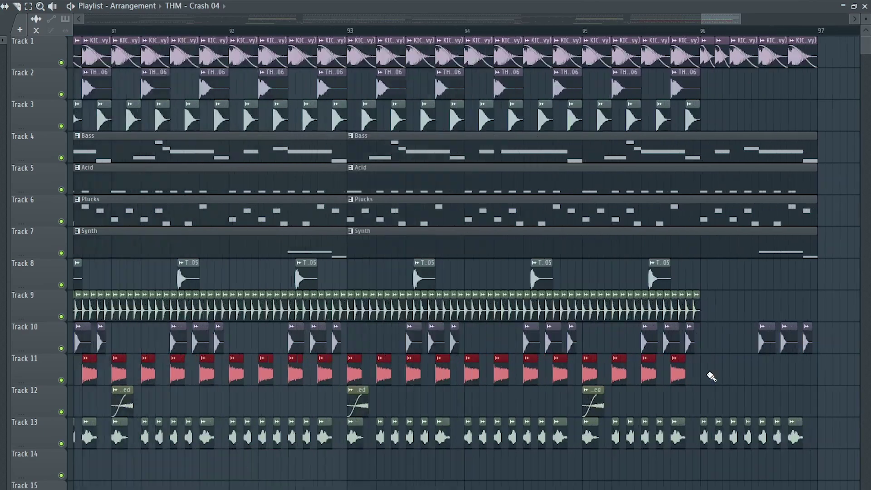
Duplicate the shortened track 11 clips into the gaps between them, ending at bar 96, and clear the selection
{"action": "scroll", "coordinate": [712, 377], "scroll_direction": "down", "scroll_amount": 5}
{"action": "key", "text": "ctrl+b"}
{"action": "scroll", "coordinate": [357, 382], "scroll_direction": "right", "scroll_amount": 5}
{"action": "scroll", "coordinate": [347, 371], "scroll_direction": "left", "scroll_amount": 10}
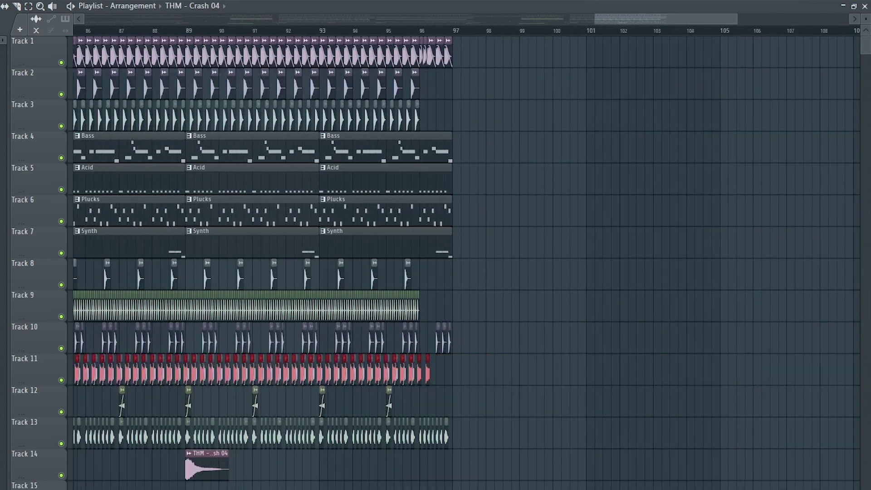
{"action": "left_click", "coordinate": [239, 67], "text": "ctrl"}
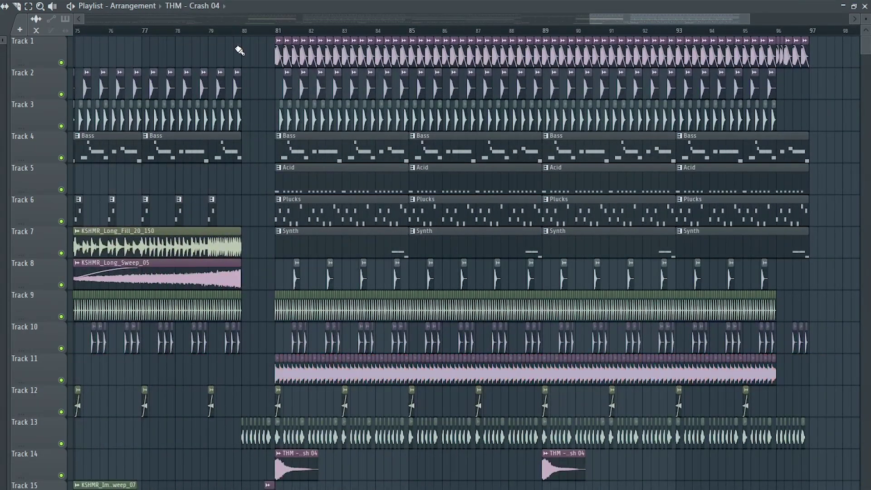
{"action": "scroll", "coordinate": [341, 313], "scroll_direction": "down", "scroll_amount": 3}
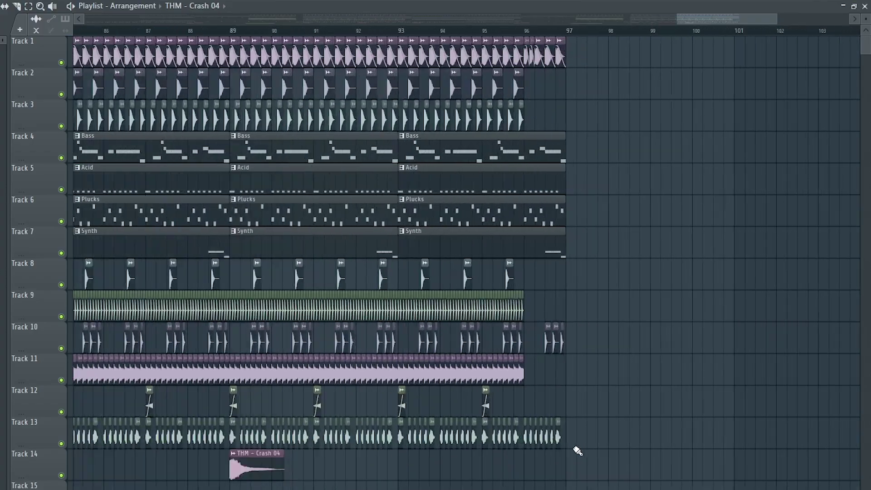
{"action": "scroll", "coordinate": [563, 474], "scroll_direction": "down", "scroll_amount": 3}
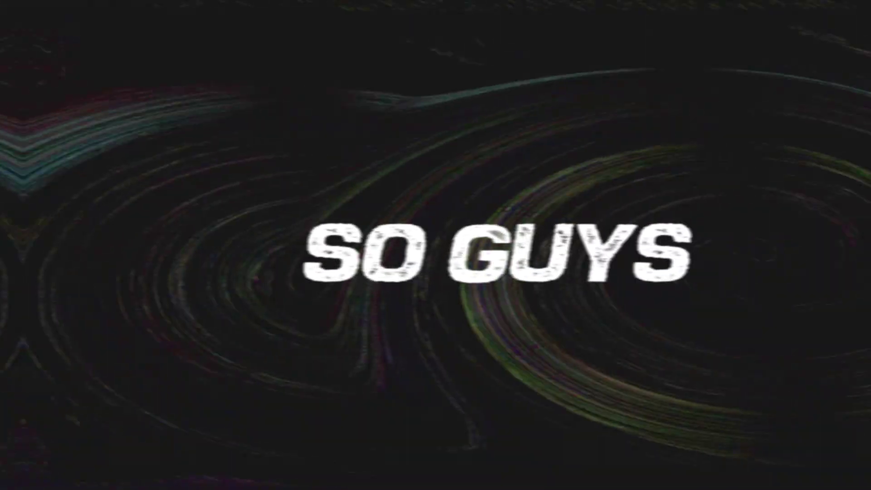